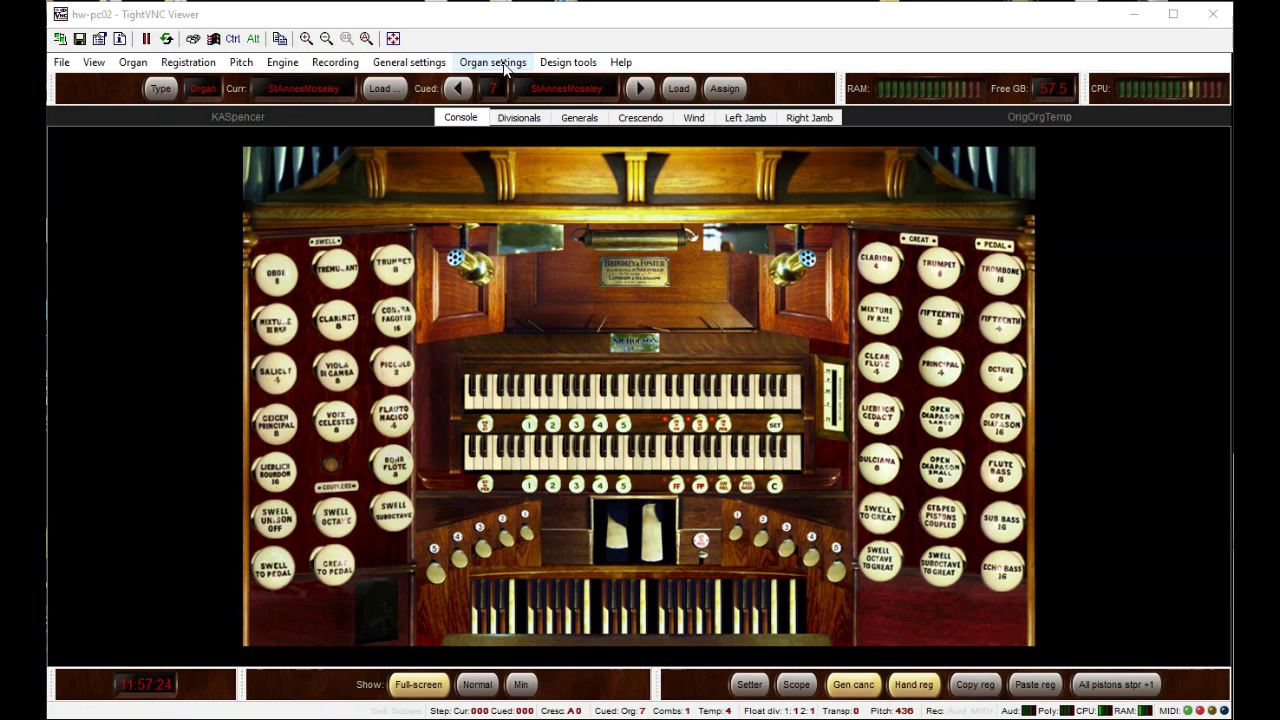
# Open the MIDI LCD panel control settings for this organ and look through the full list of LCD entries
pyautogui.click(505, 66)
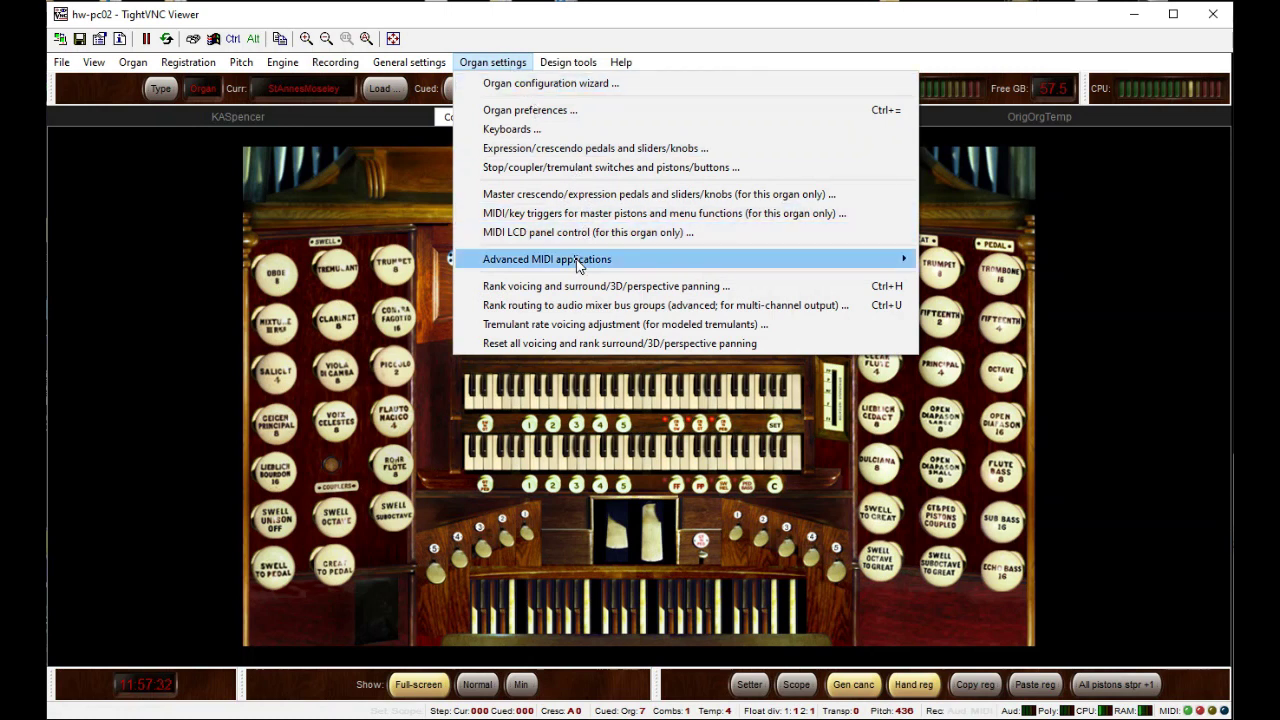
pyautogui.moveTo(578, 265)
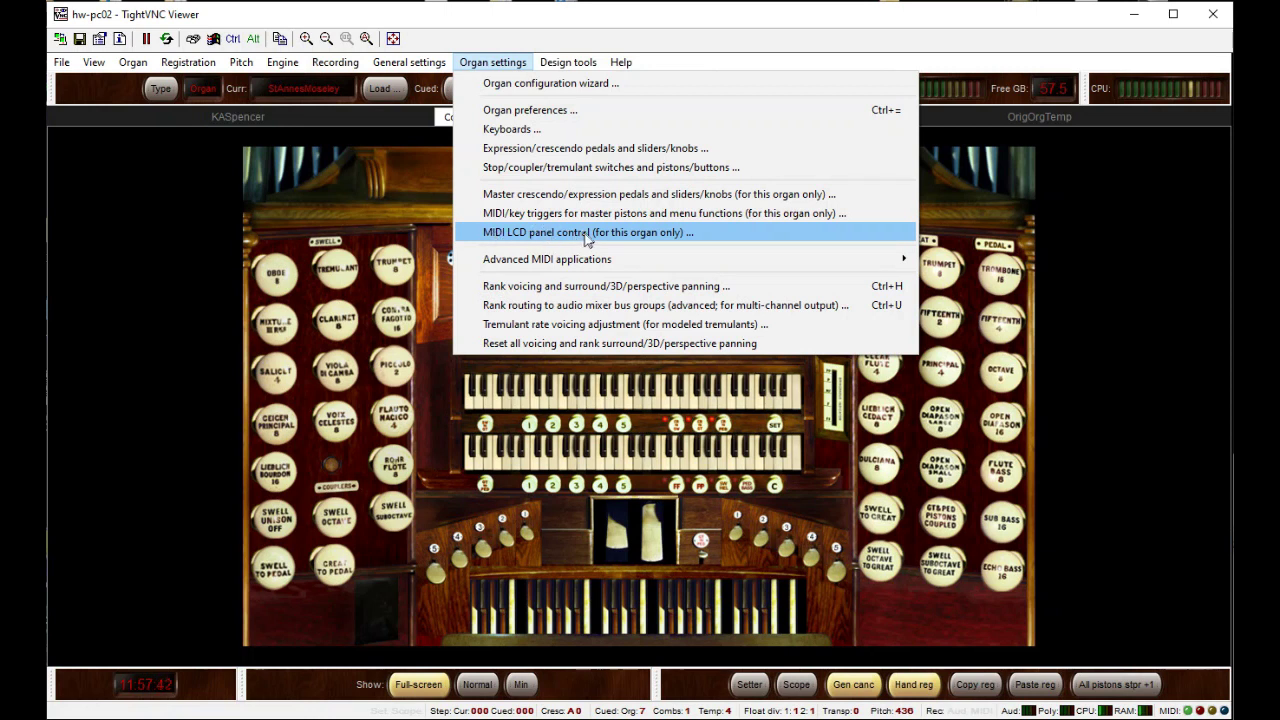
pyautogui.click(517, 236)
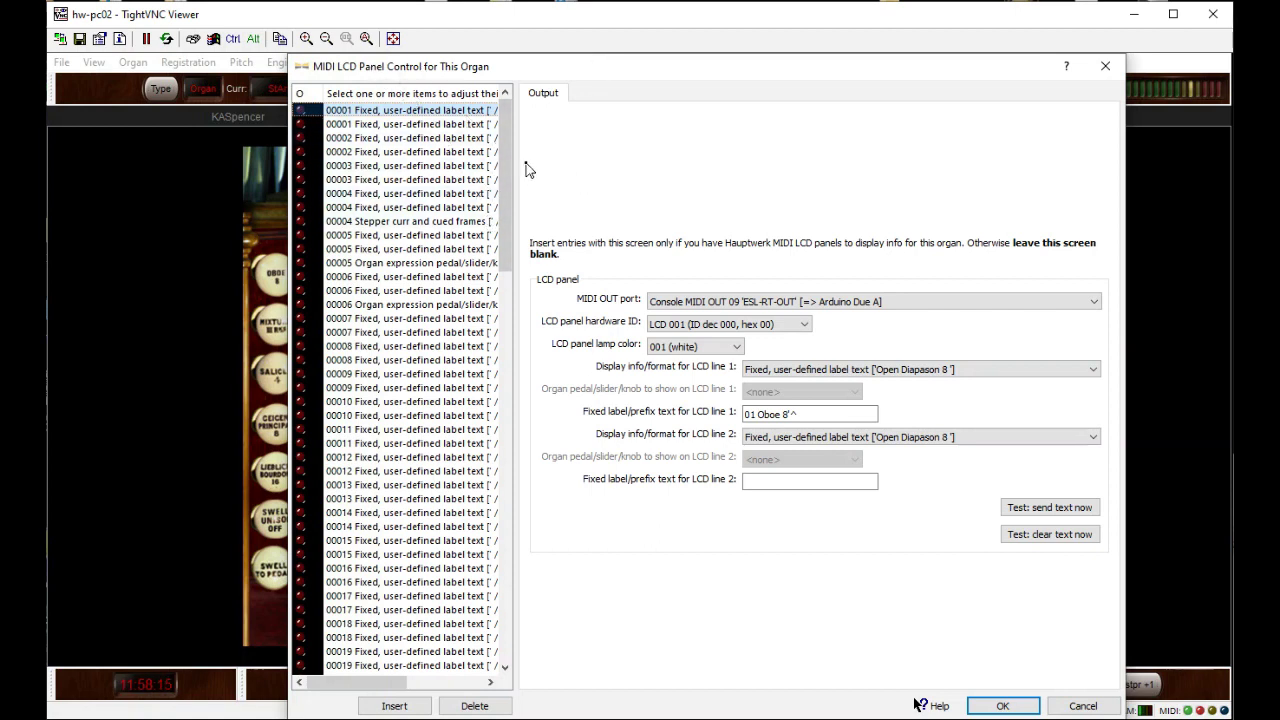
pyautogui.moveTo(505, 176); pyautogui.dragTo(490, 590)
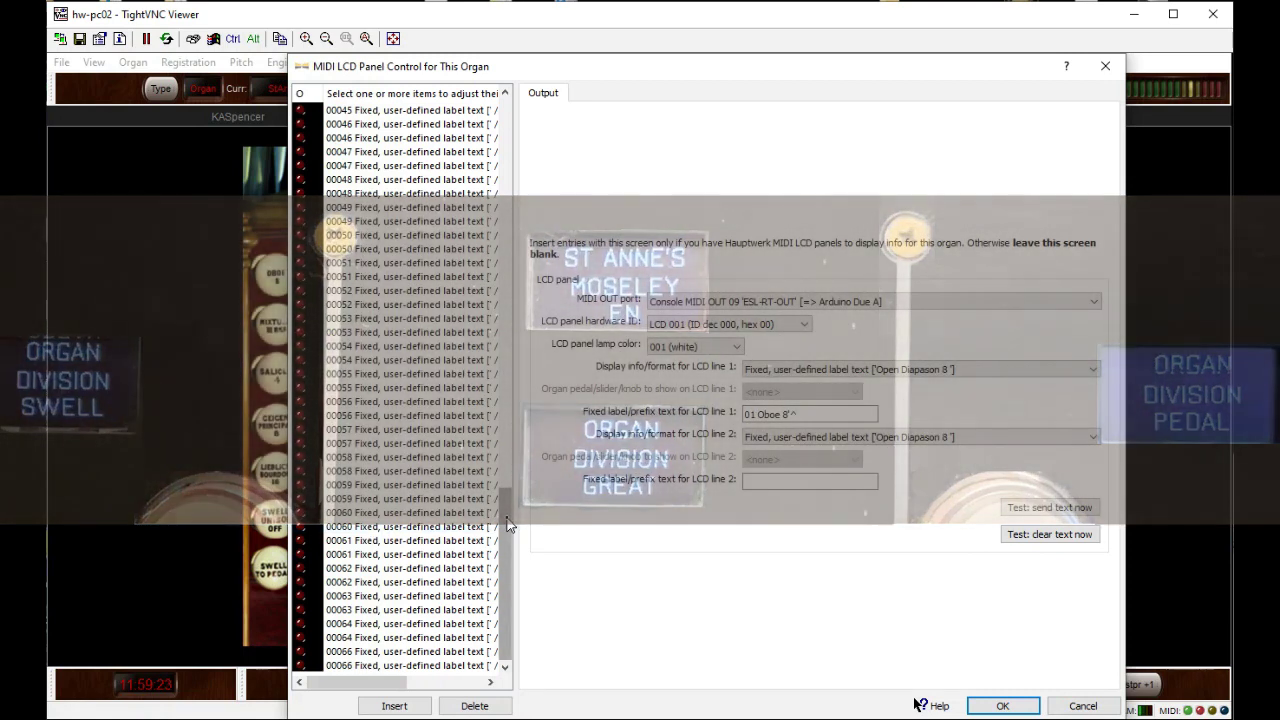
pyautogui.moveTo(507, 524); pyautogui.dragTo(552, 152)
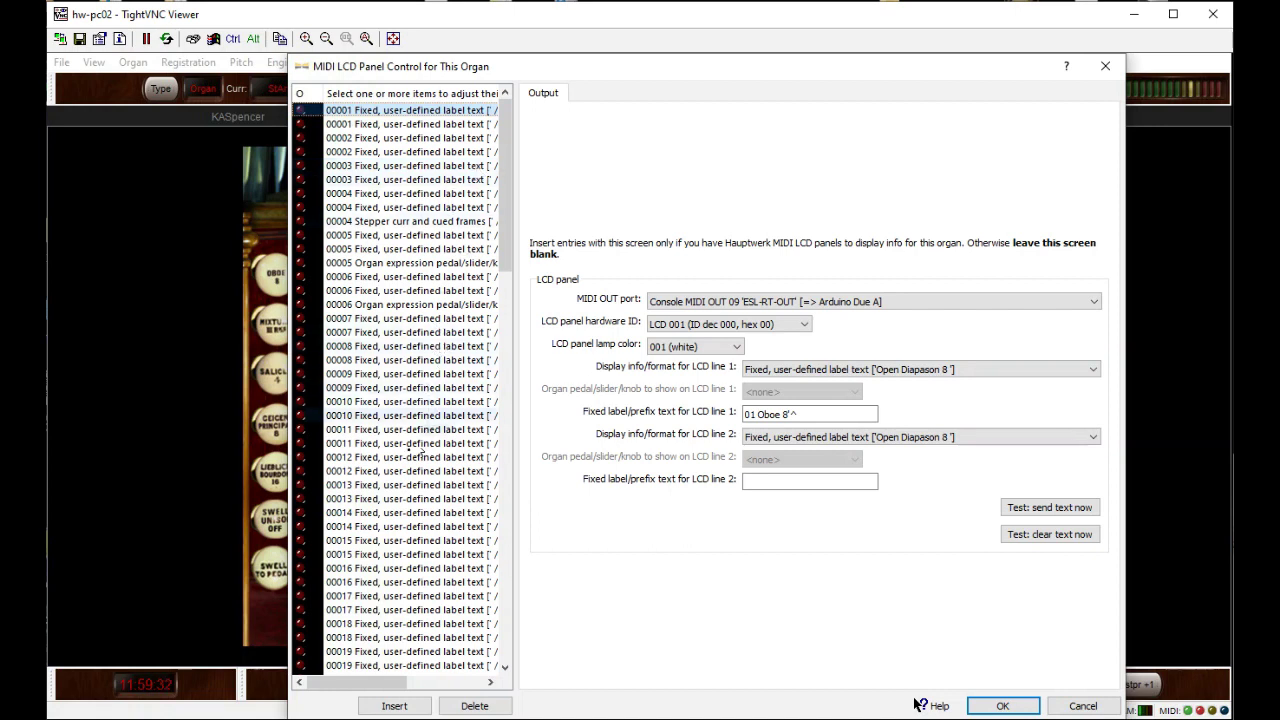
pyautogui.moveTo(505, 259); pyautogui.dragTo(484, 224)
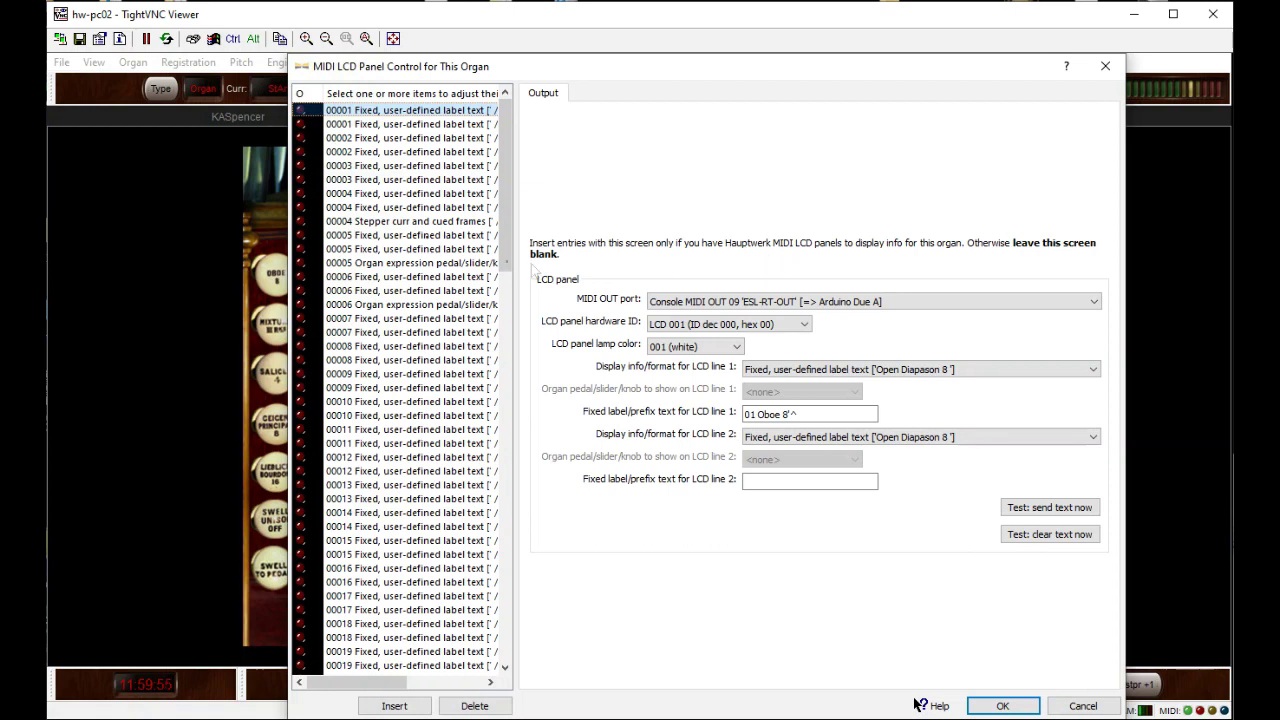
# Compare the MIDI OUT port assignments of the two 00001 LCD entries
pyautogui.click(345, 126)
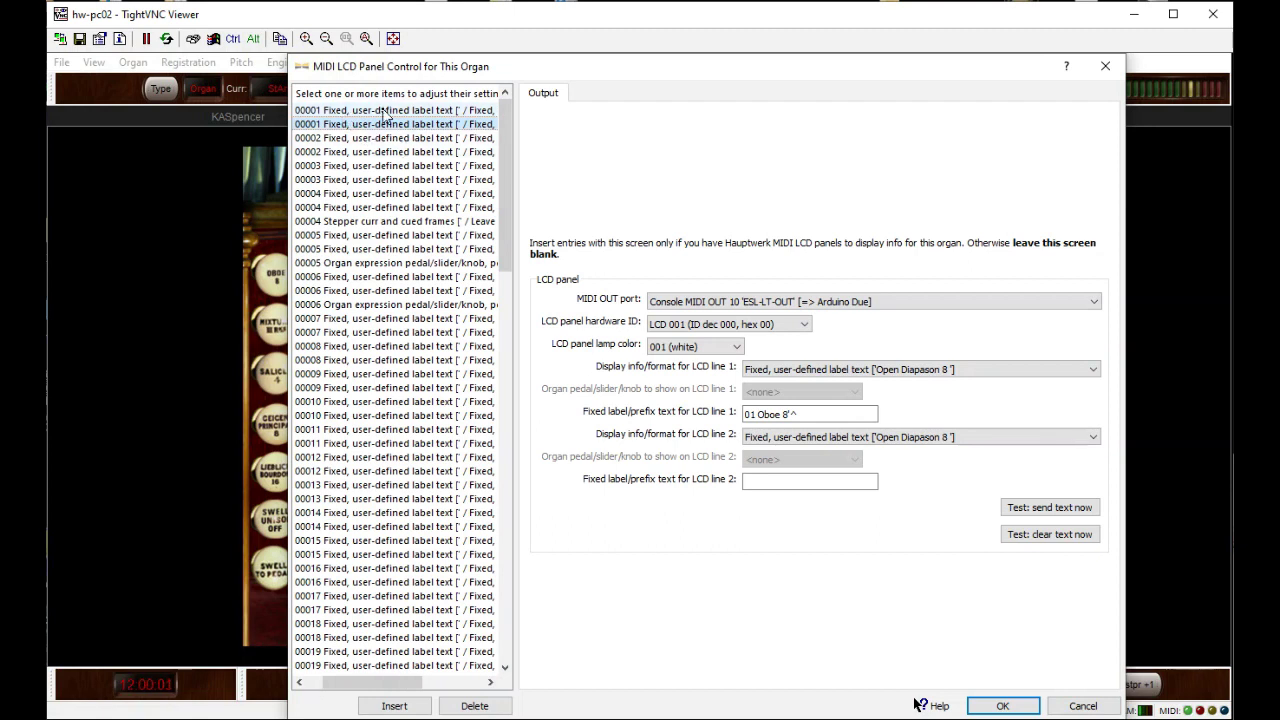
pyautogui.click(390, 110)
pyautogui.click(384, 124)
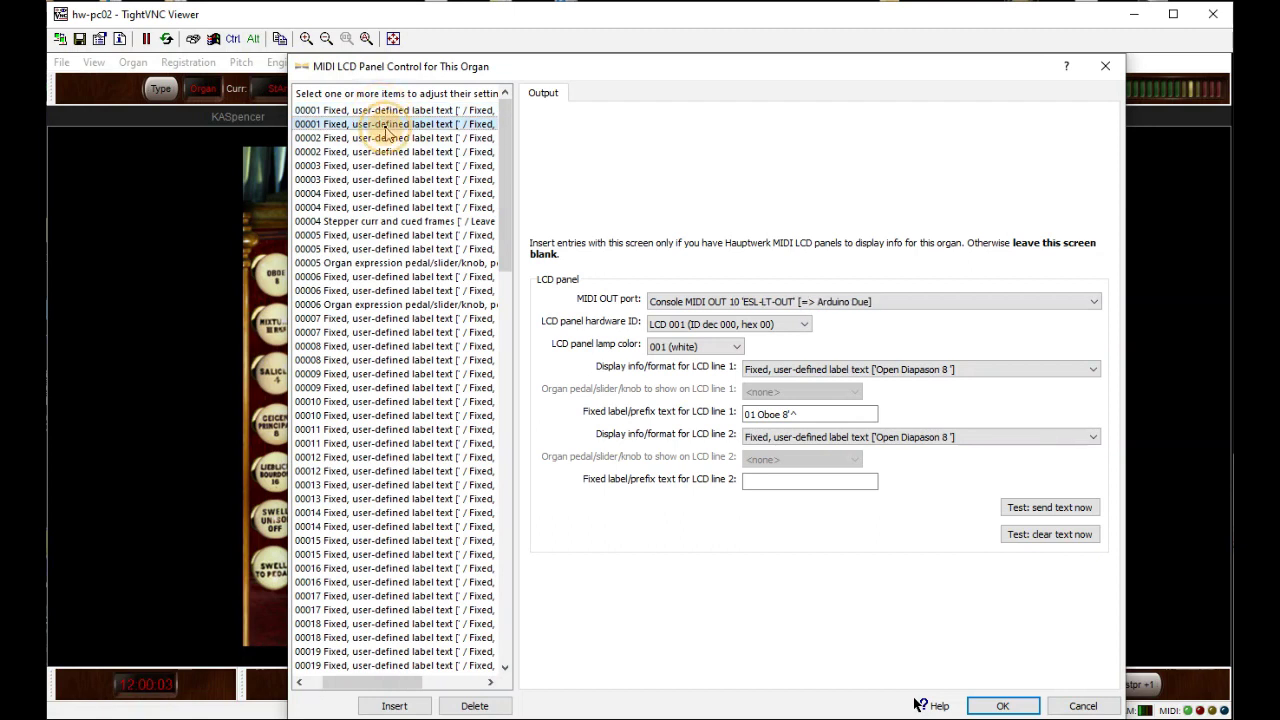
pyautogui.click(384, 112)
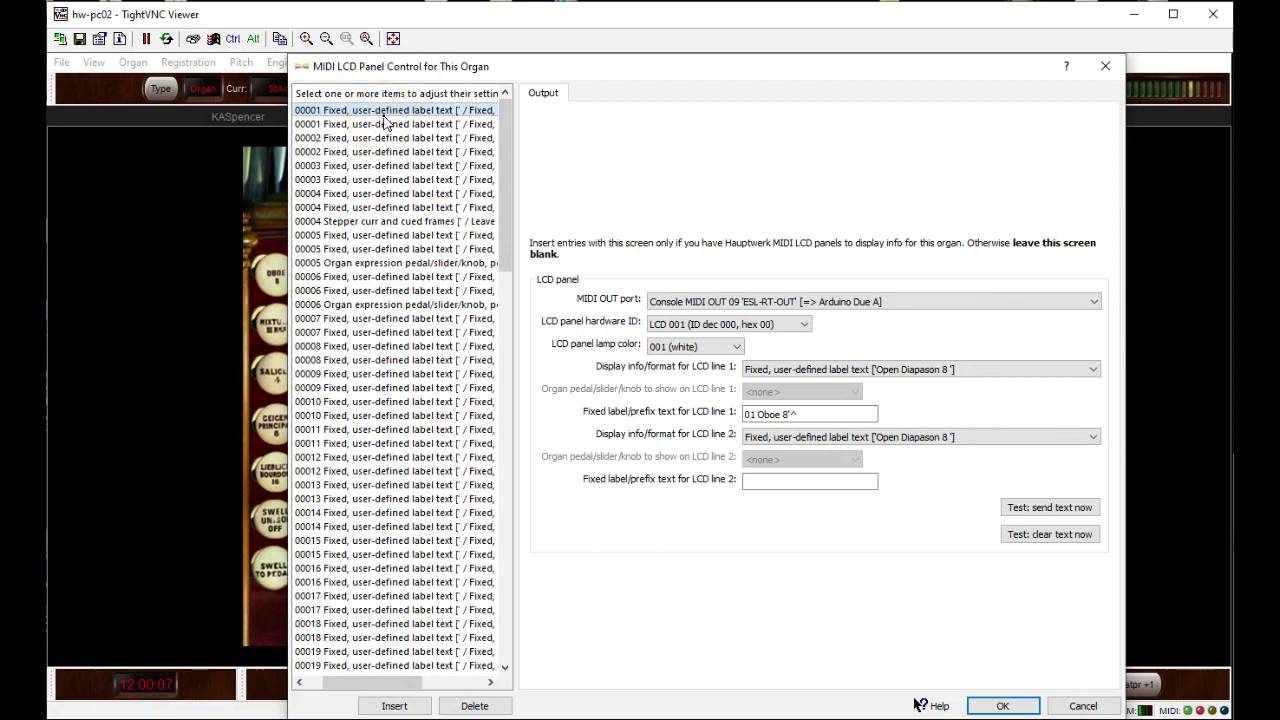
pyautogui.keyDown('ctrl'); pyautogui.click(482, 139); pyautogui.keyUp('ctrl')
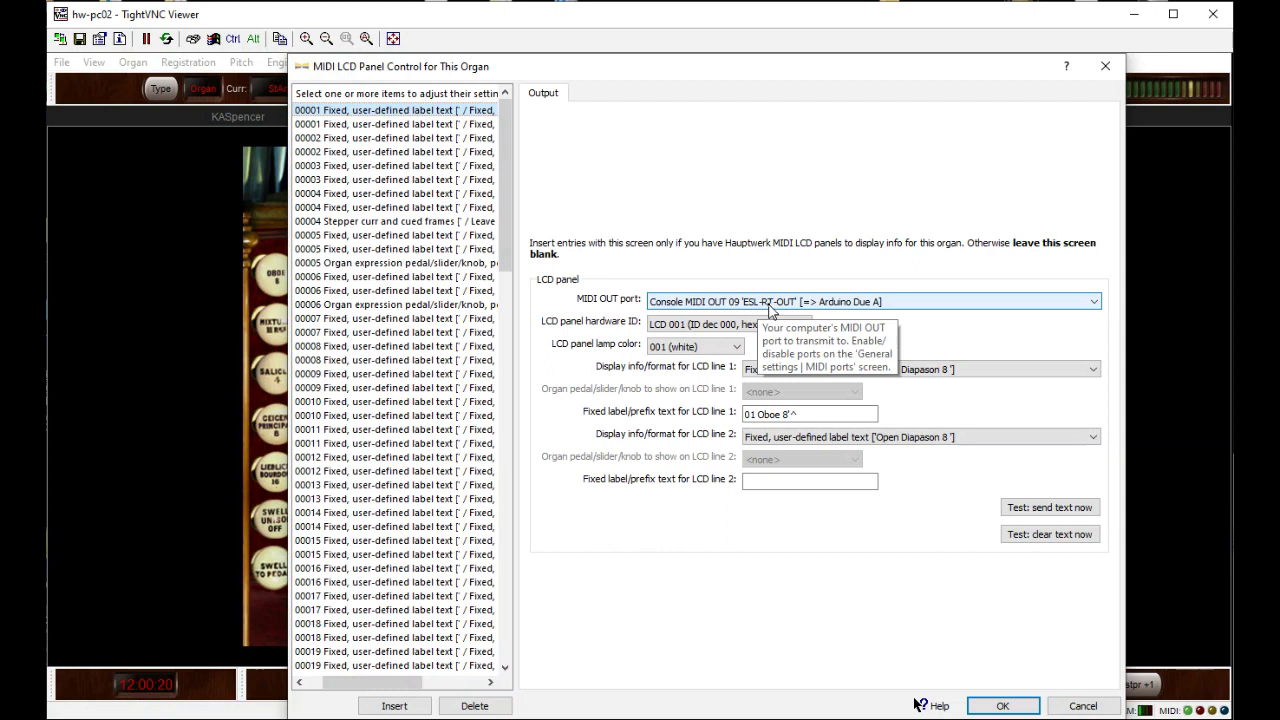
pyautogui.click(376, 125)
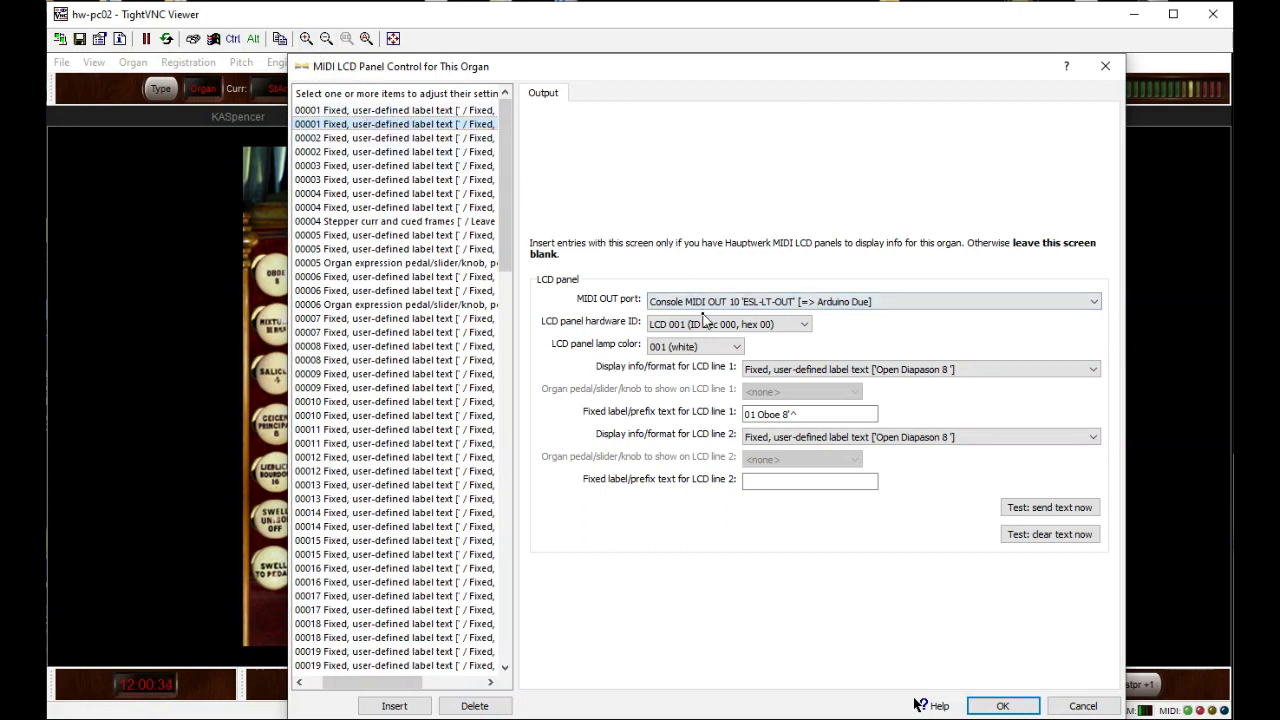
pyautogui.click(435, 112)
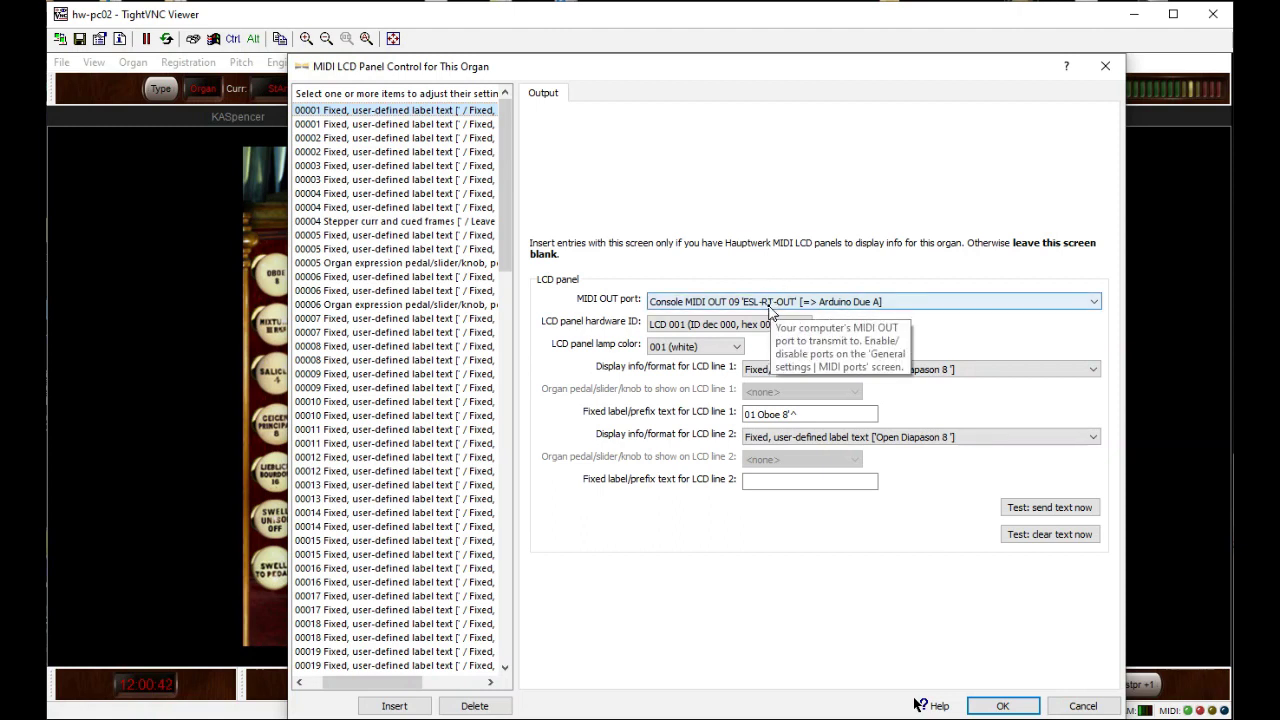
pyautogui.click(364, 125)
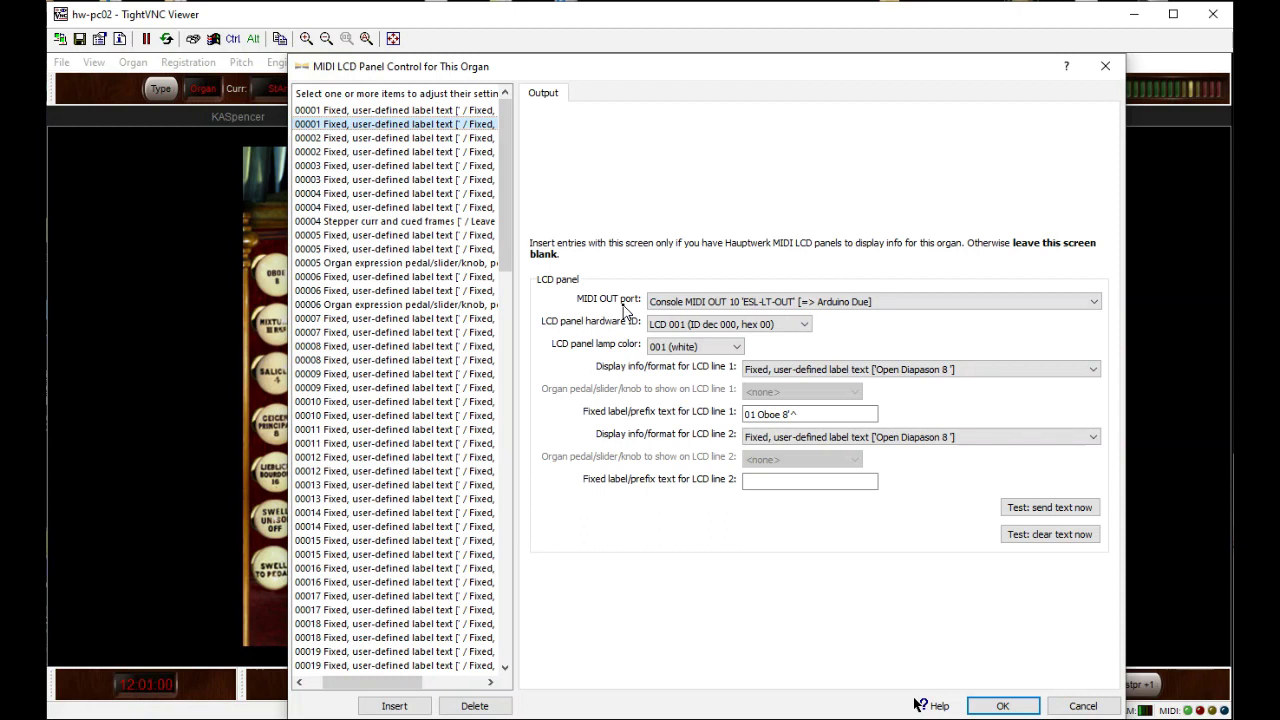
# Select the first entry of each of LCDs 00001, 00002 and 00003 together and set their MIDI OUT port to Console MIDI OUT 09 'ESL-RT-OUT'
pyautogui.click(413, 112)
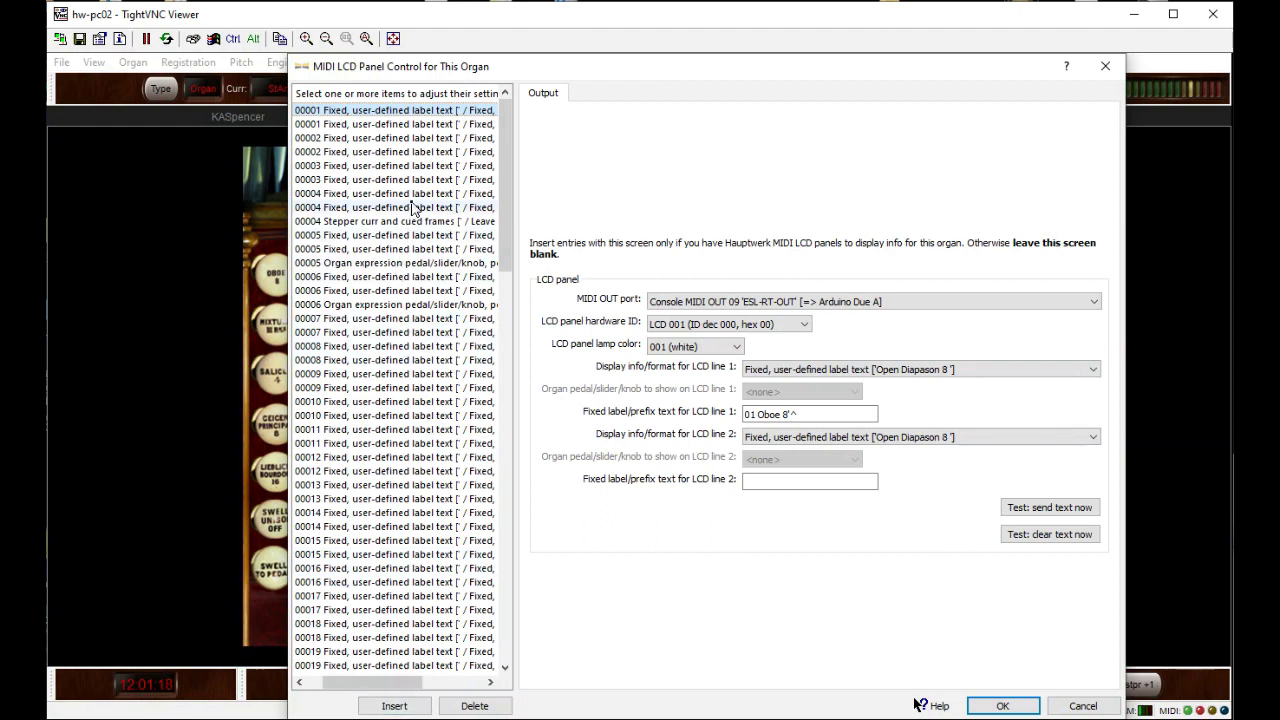
pyautogui.keyDown('ctrl'); pyautogui.click(358, 140); pyautogui.keyUp('ctrl')
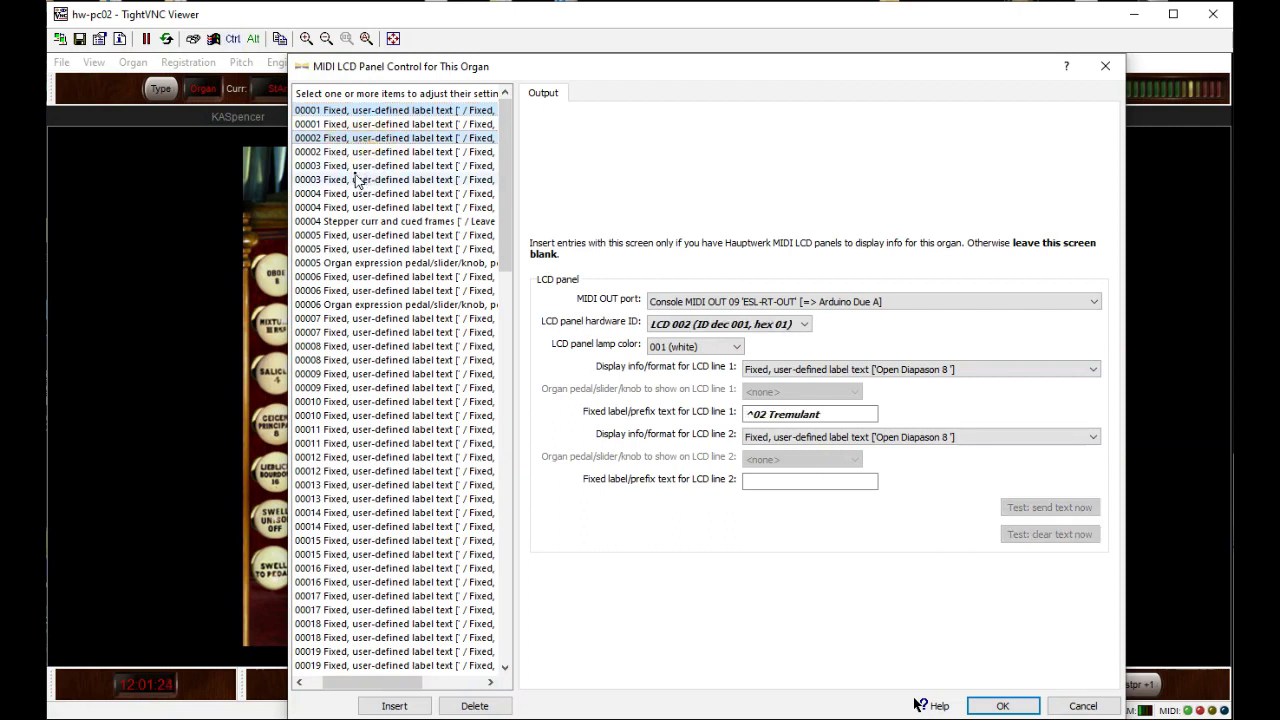
pyautogui.keyDown('ctrl'); pyautogui.click(338, 165); pyautogui.keyUp('ctrl')
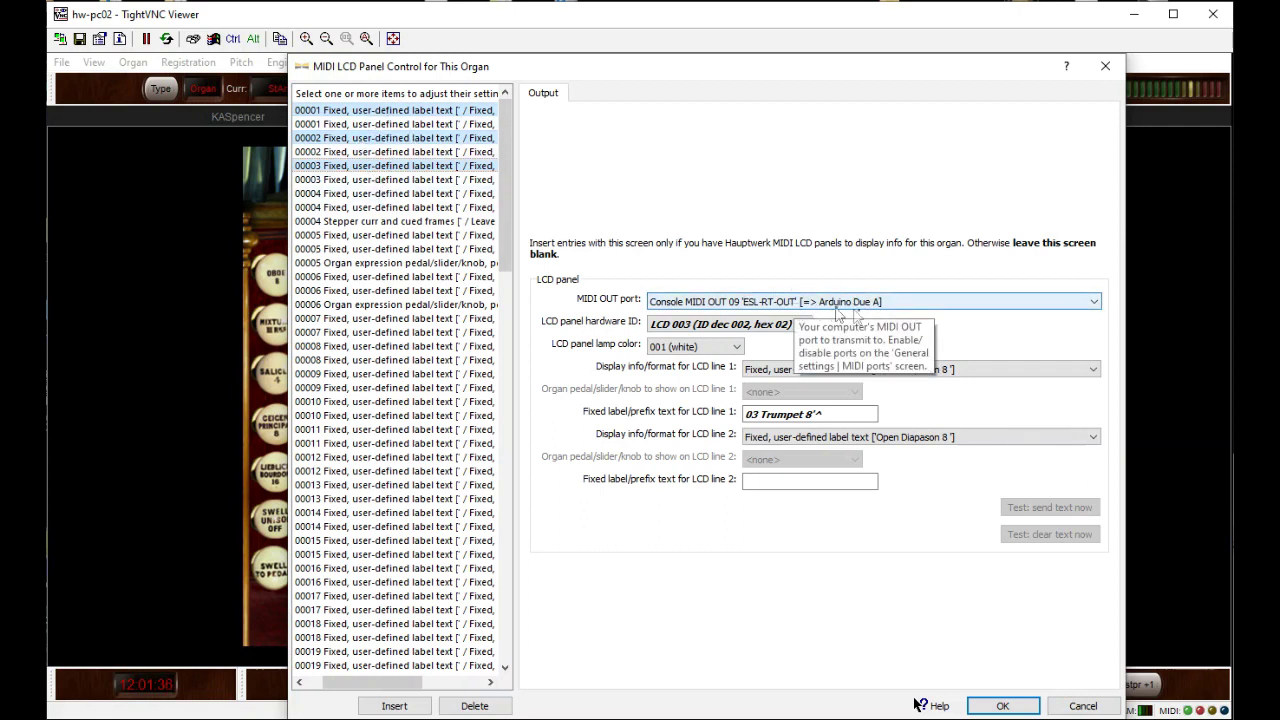
pyautogui.click(1095, 305)
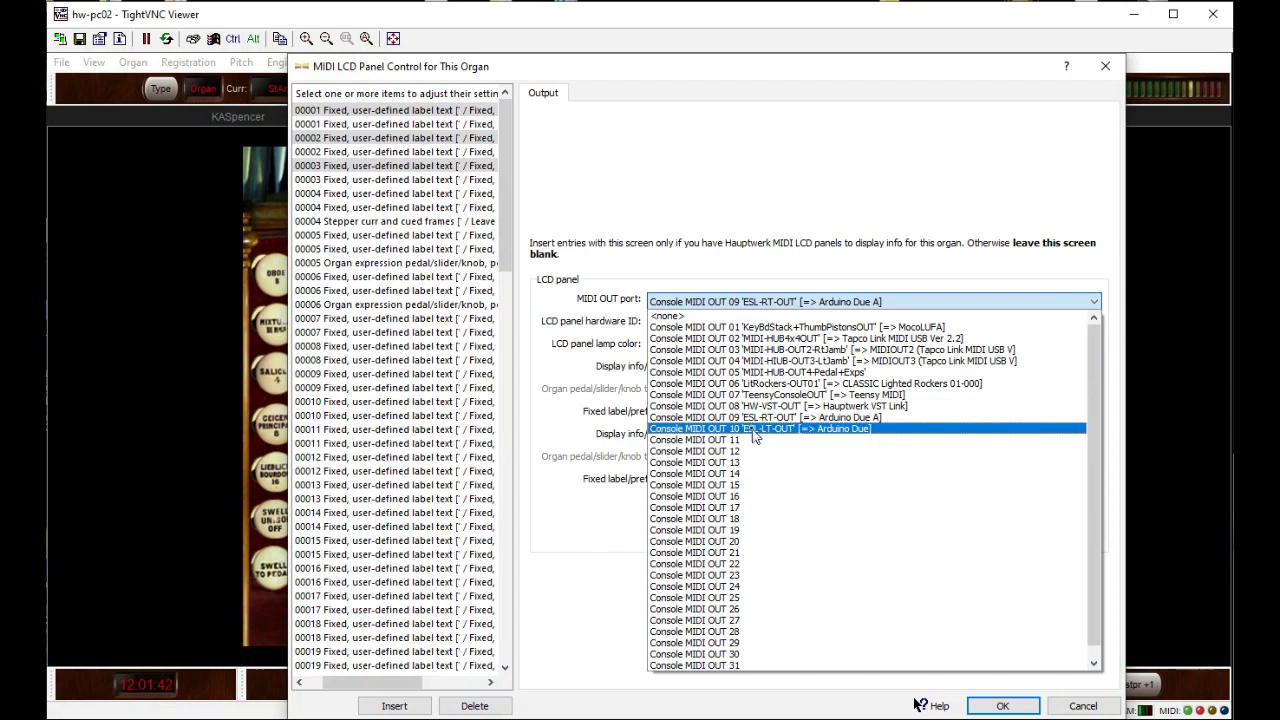
pyautogui.click(756, 417)
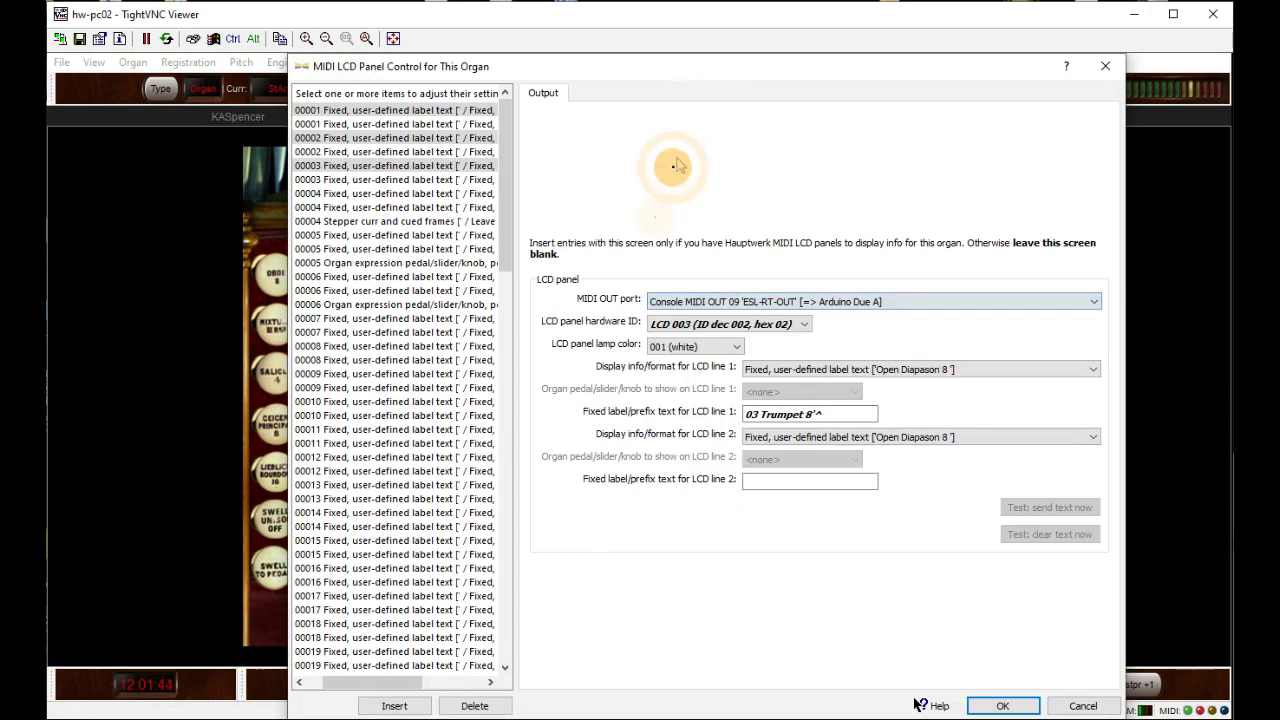
# Select the second entry of each of LCDs 00001, 00002 and 00003 together and examine the available MIDI OUT ports
pyautogui.click(343, 124)
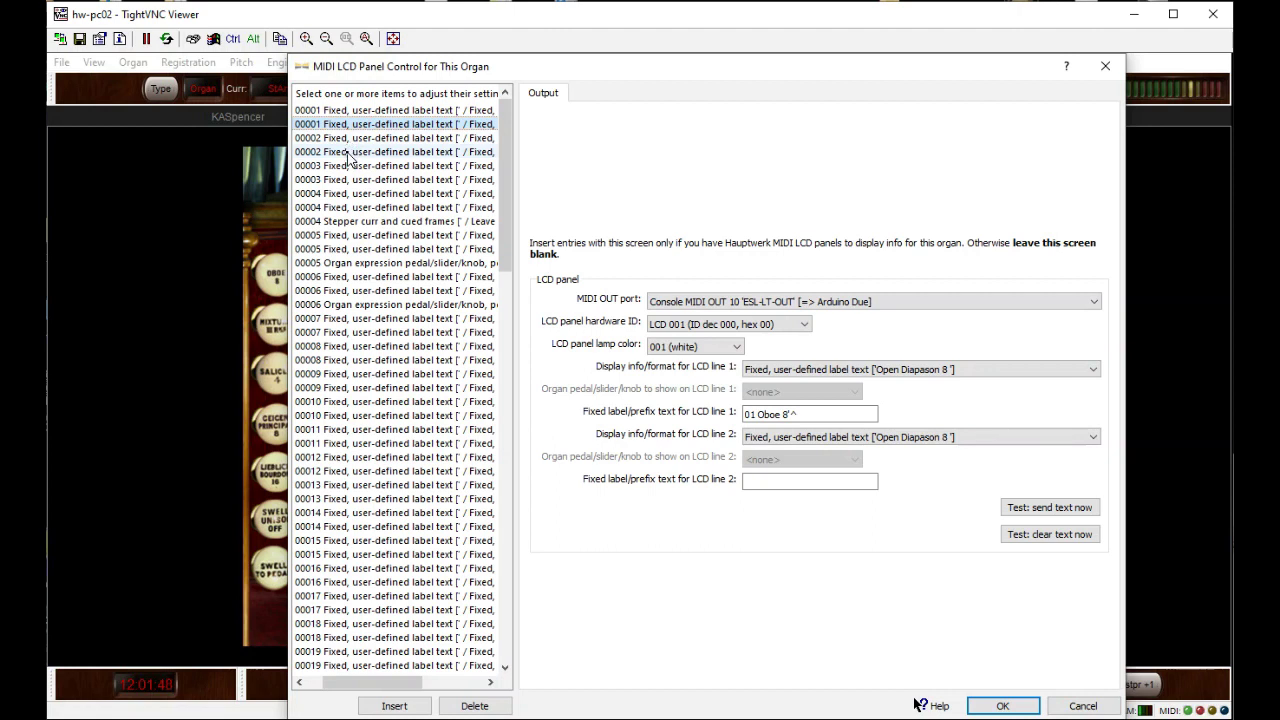
pyautogui.click(348, 153)
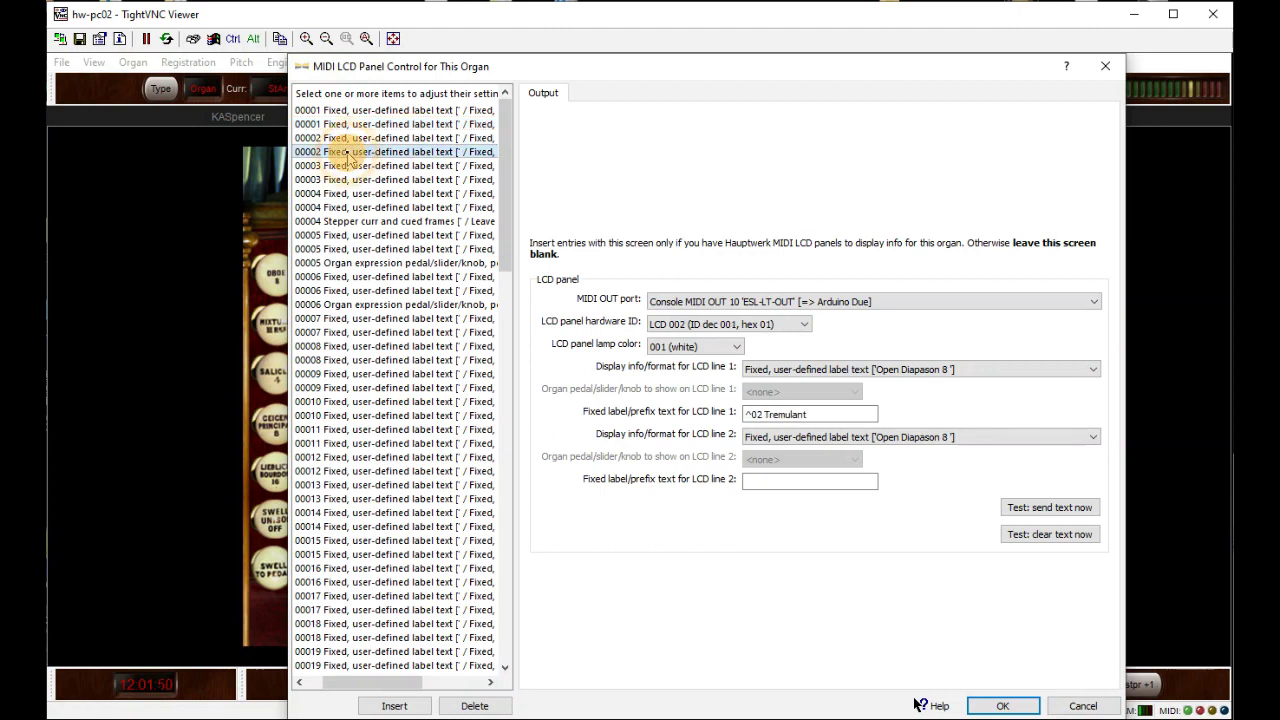
pyautogui.click(340, 127)
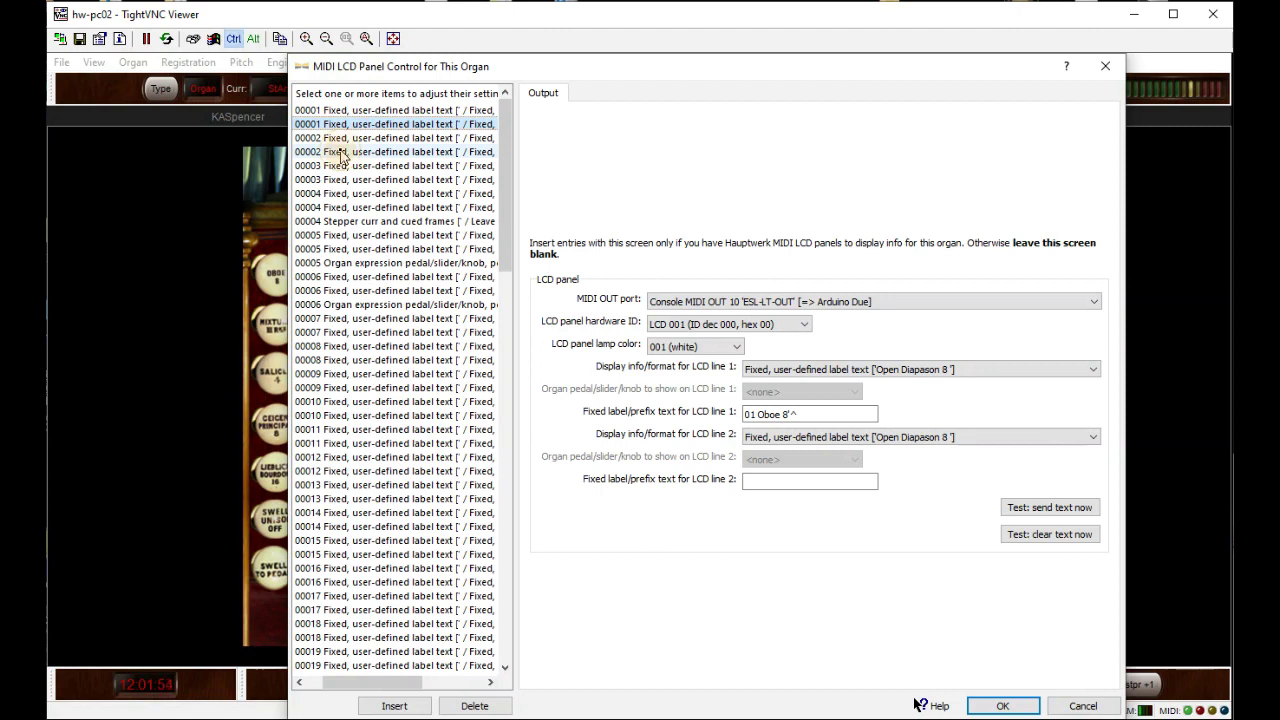
pyautogui.keyDown('ctrl'); pyautogui.click(341, 152); pyautogui.keyUp('ctrl')
pyautogui.keyDown('ctrl'); pyautogui.click(348, 179); pyautogui.keyUp('ctrl')
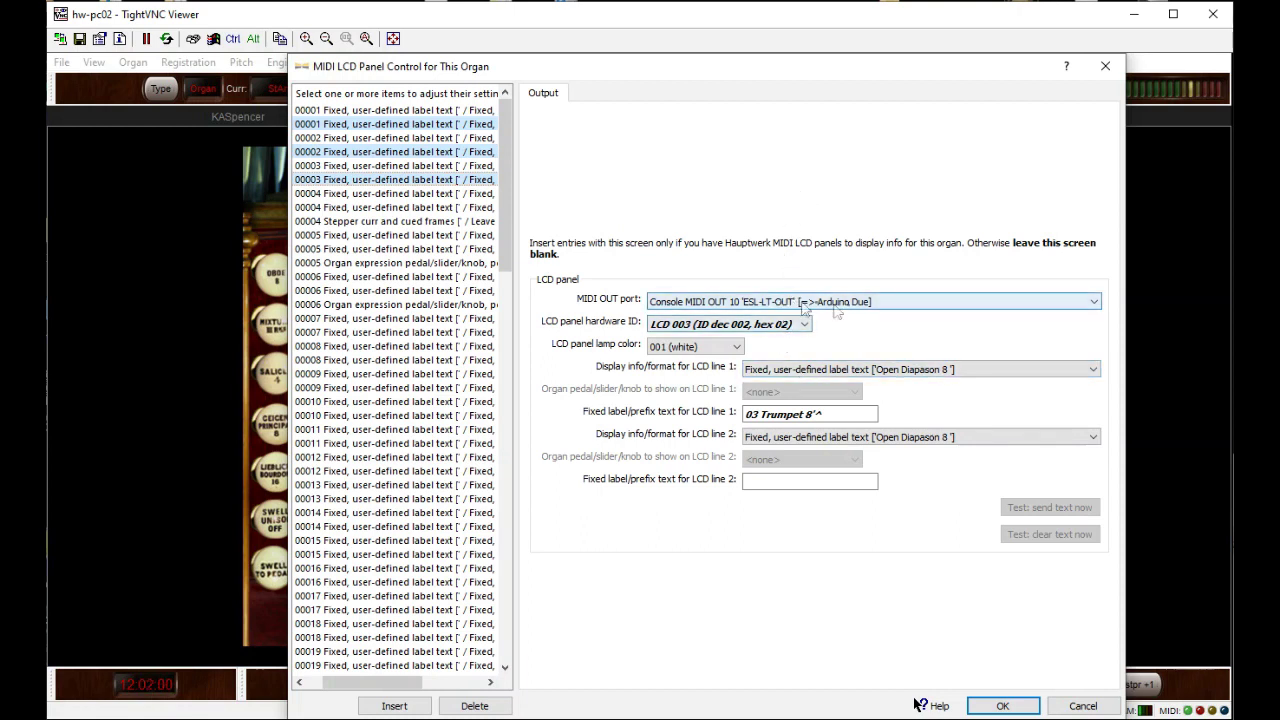
pyautogui.click(1096, 304)
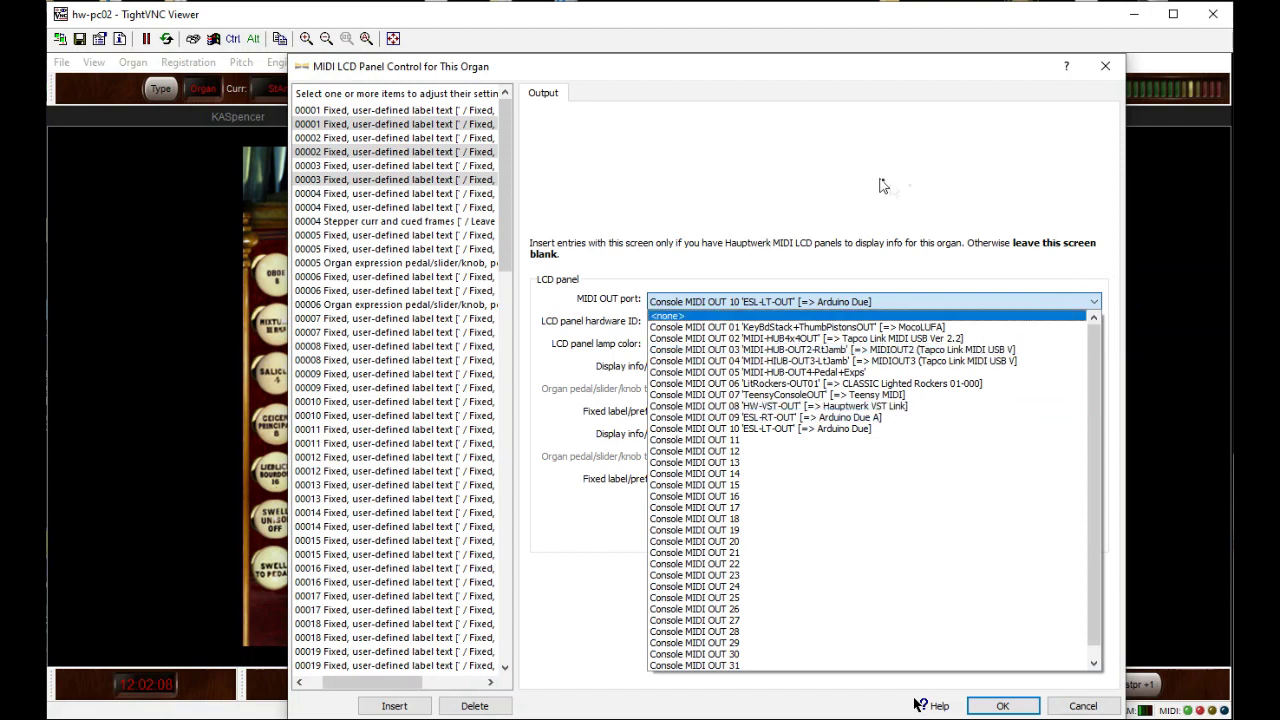
pyautogui.click(829, 164)
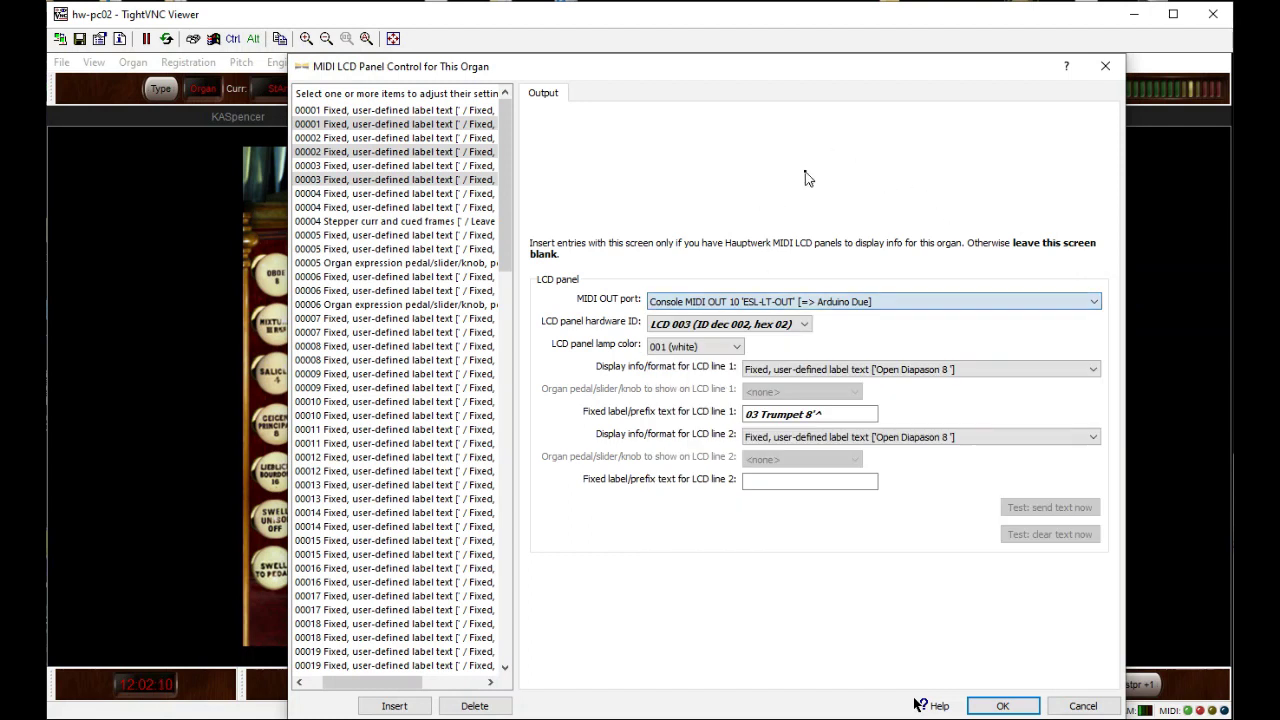
# Compare the LCD panel hardware IDs and MIDI OUT ports of the two 00001 entries
pyautogui.click(418, 118)
pyautogui.click(418, 110)
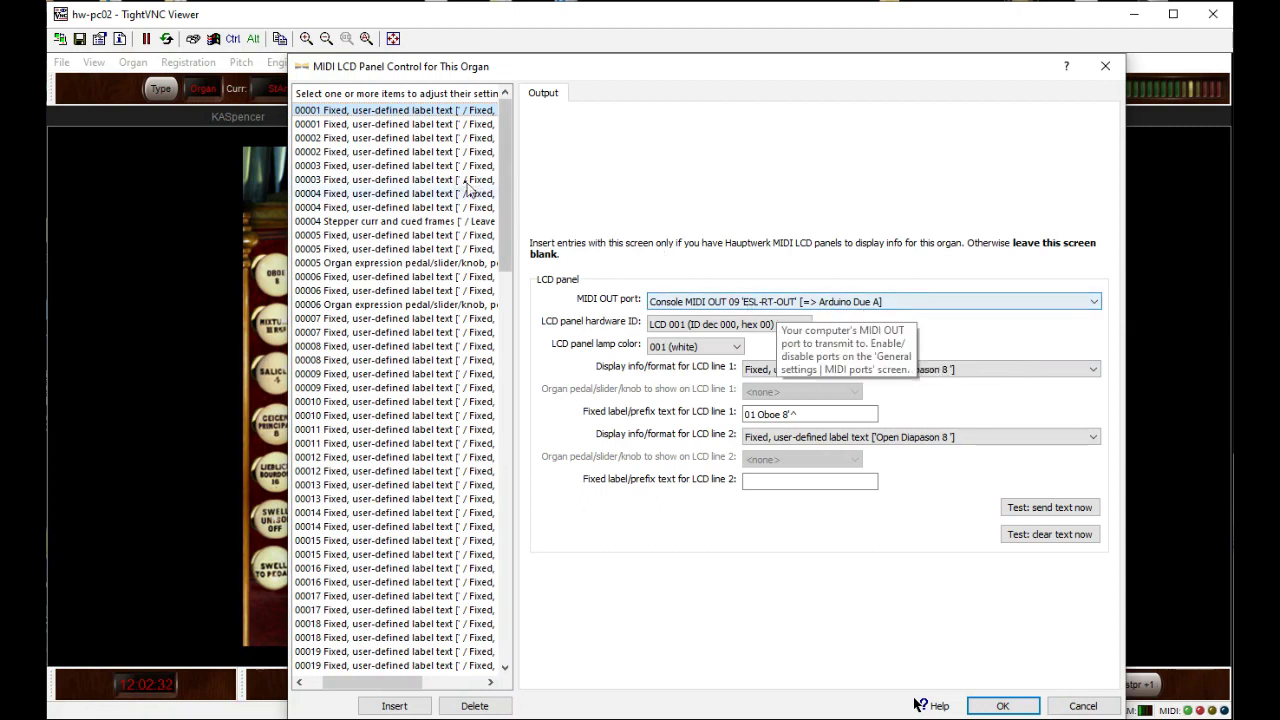
pyautogui.press('Down')
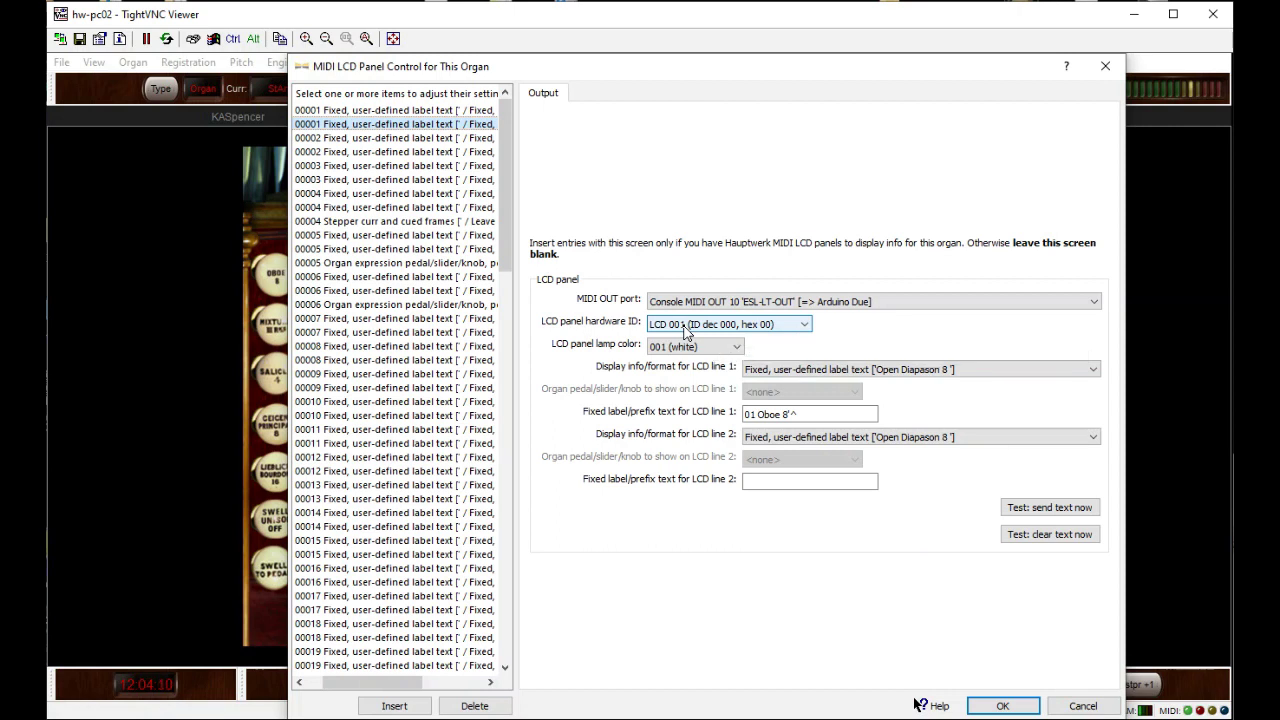
pyautogui.click(400, 110)
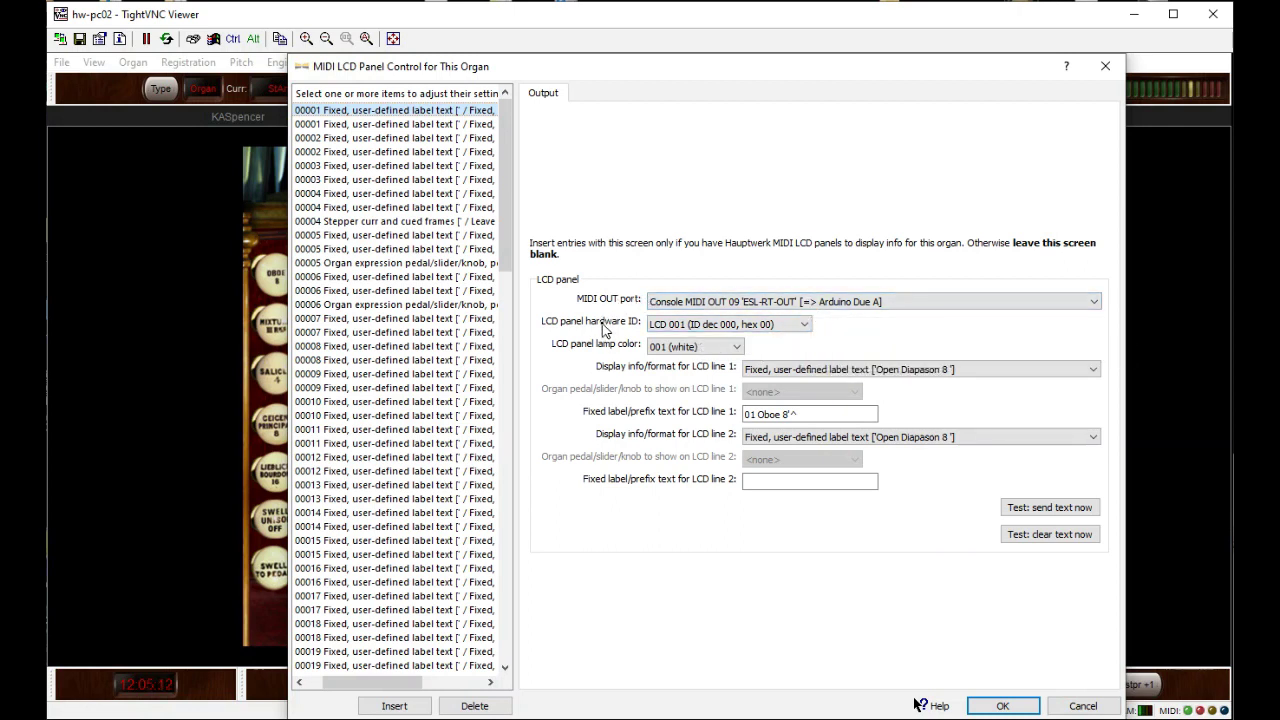
# Examine the display info/format options and the fixed label text for line 1 of the first 00002 entry
pyautogui.click(395, 138)
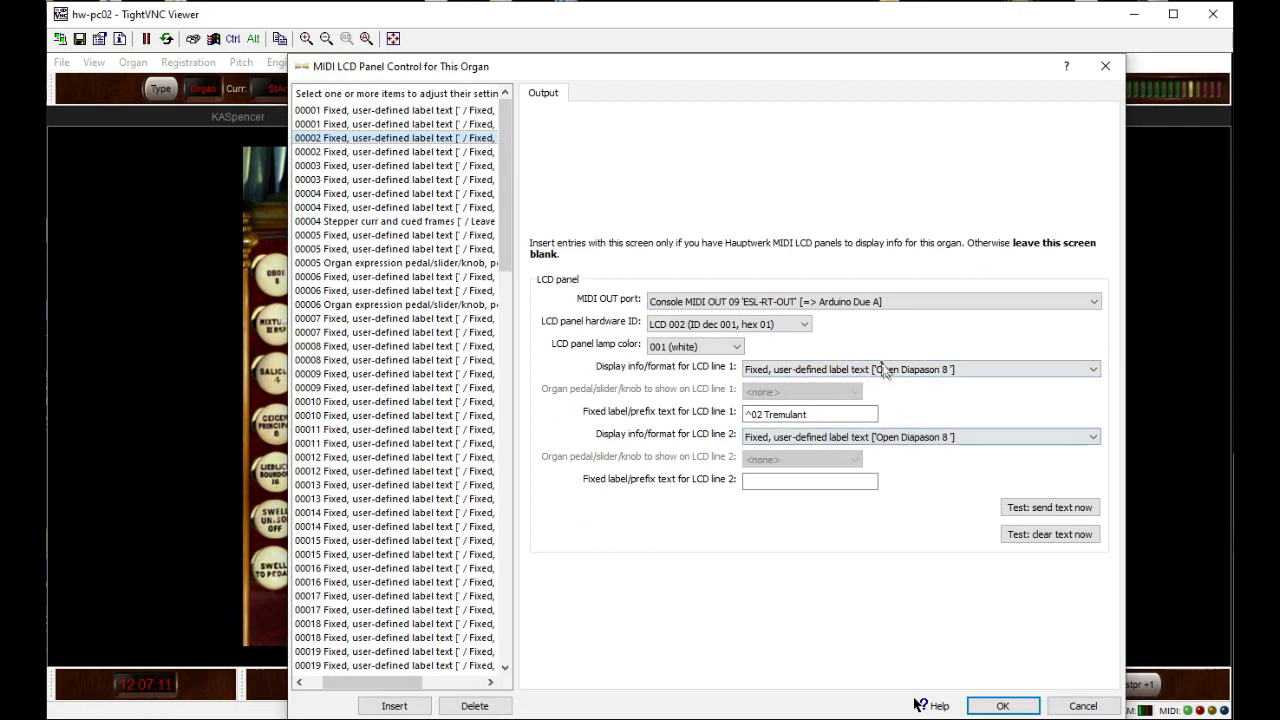
pyautogui.click(1093, 372)
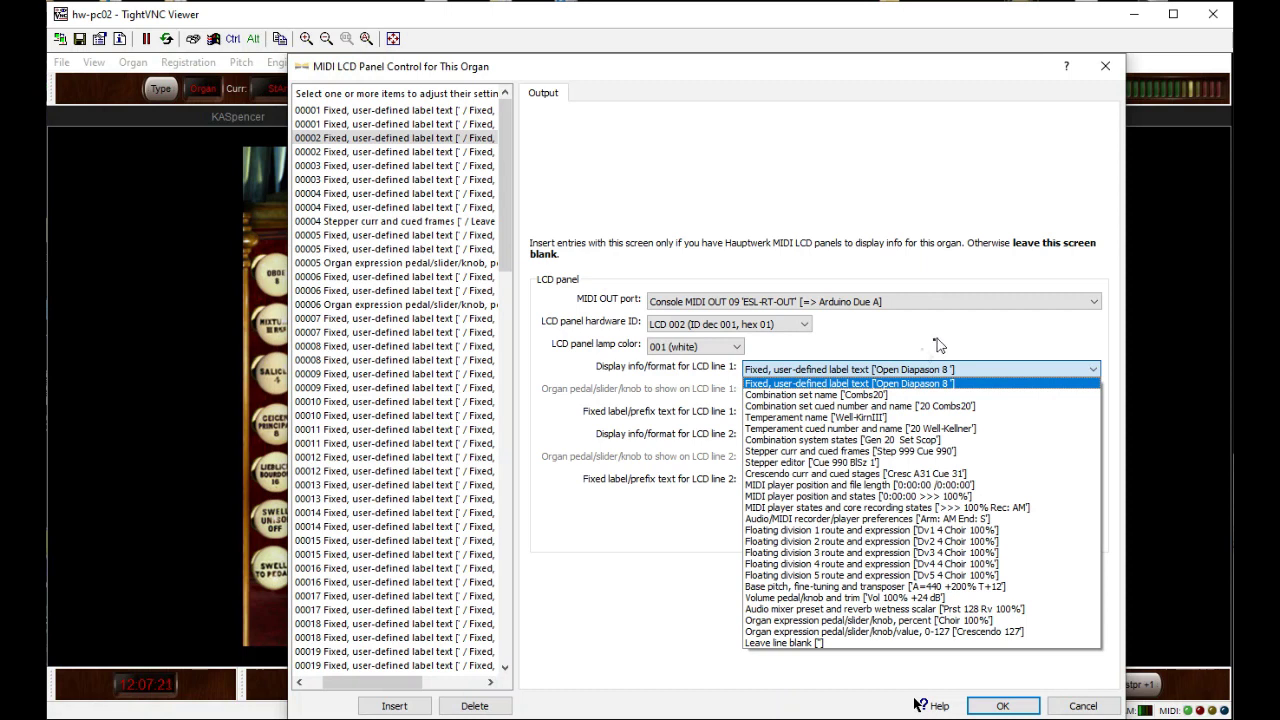
pyautogui.click(712, 385)
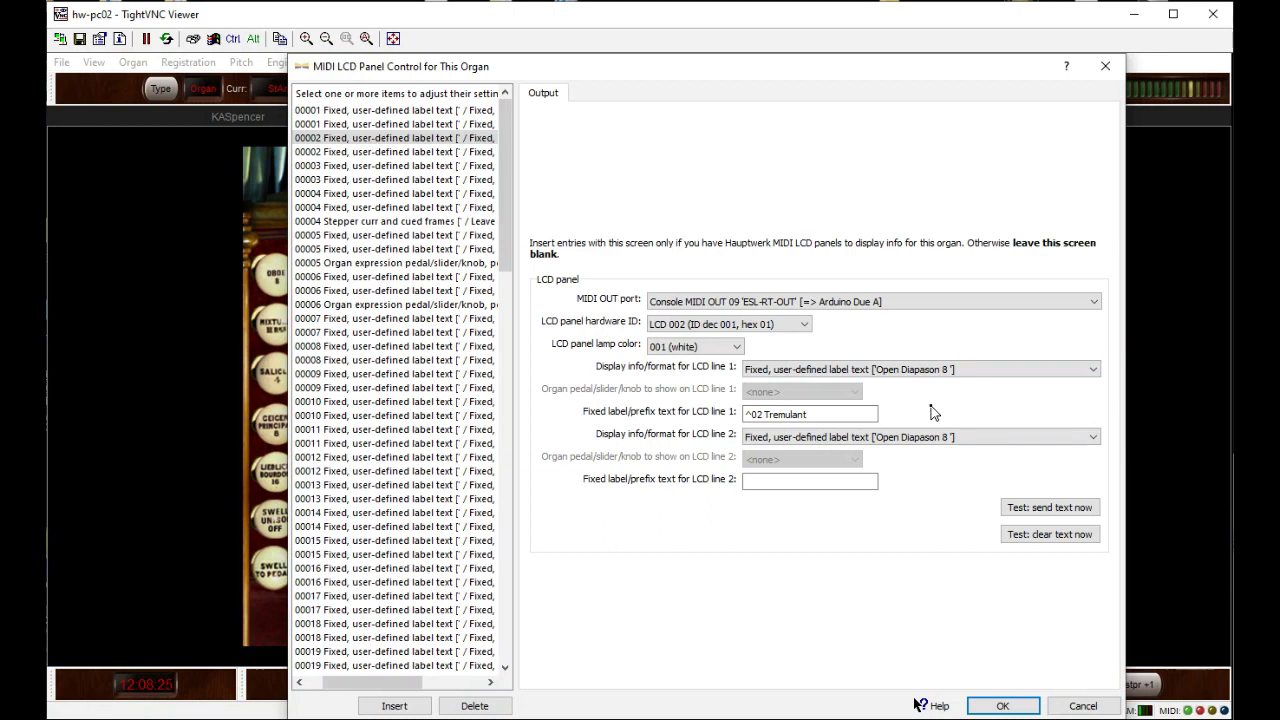
pyautogui.click(778, 414)
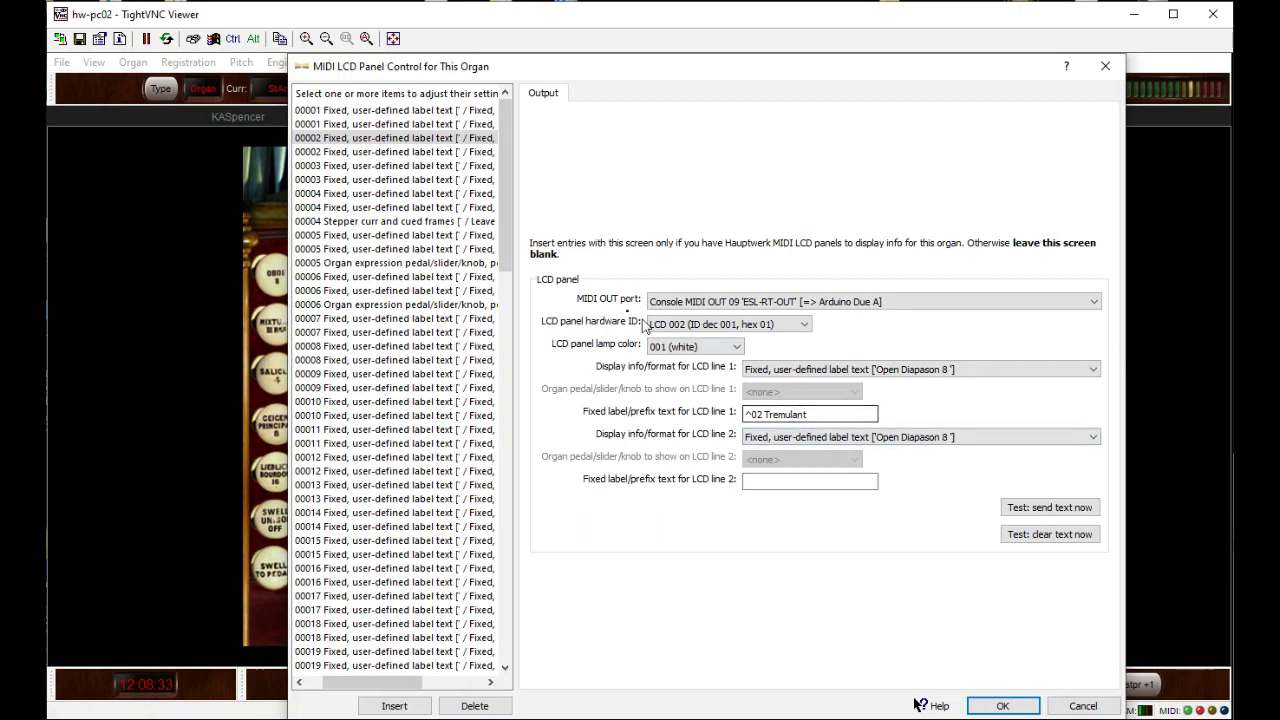
# Examine the fixed label texts for LCD lines 1 and 2 of the first 00004 entry
pyautogui.click(392, 155)
pyautogui.press('Down')
pyautogui.press('Down')
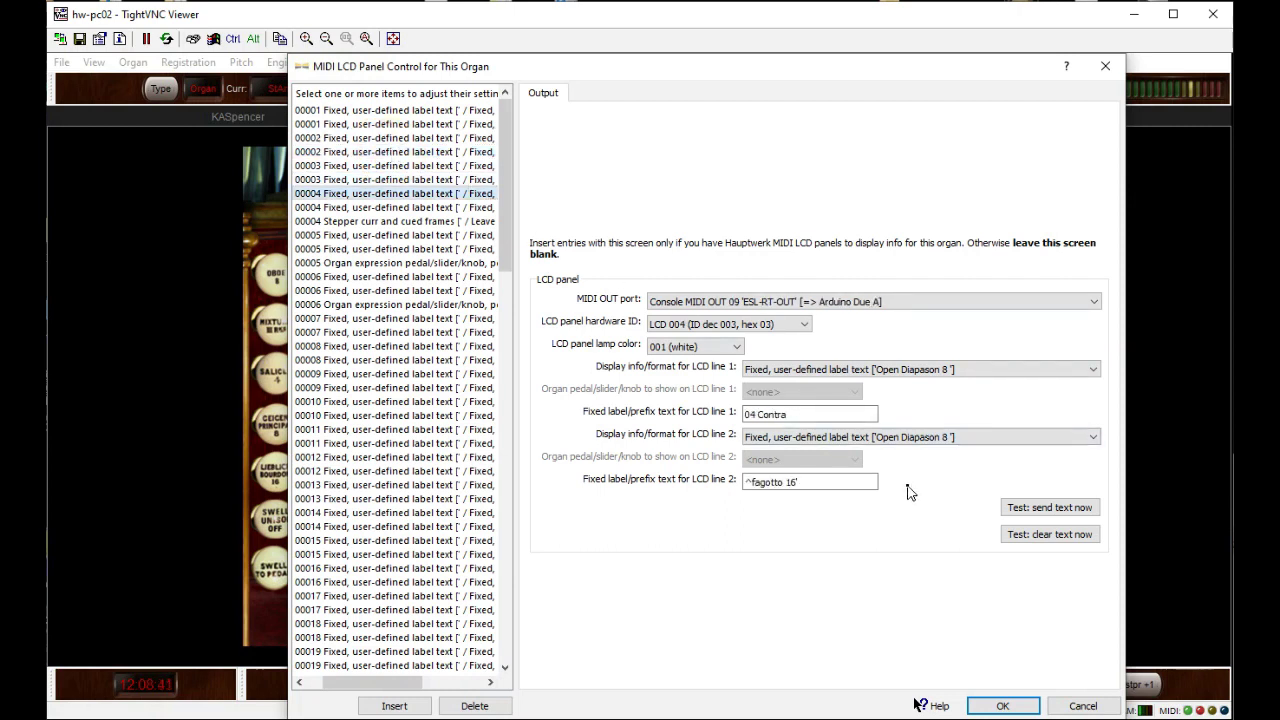
pyautogui.click(802, 414)
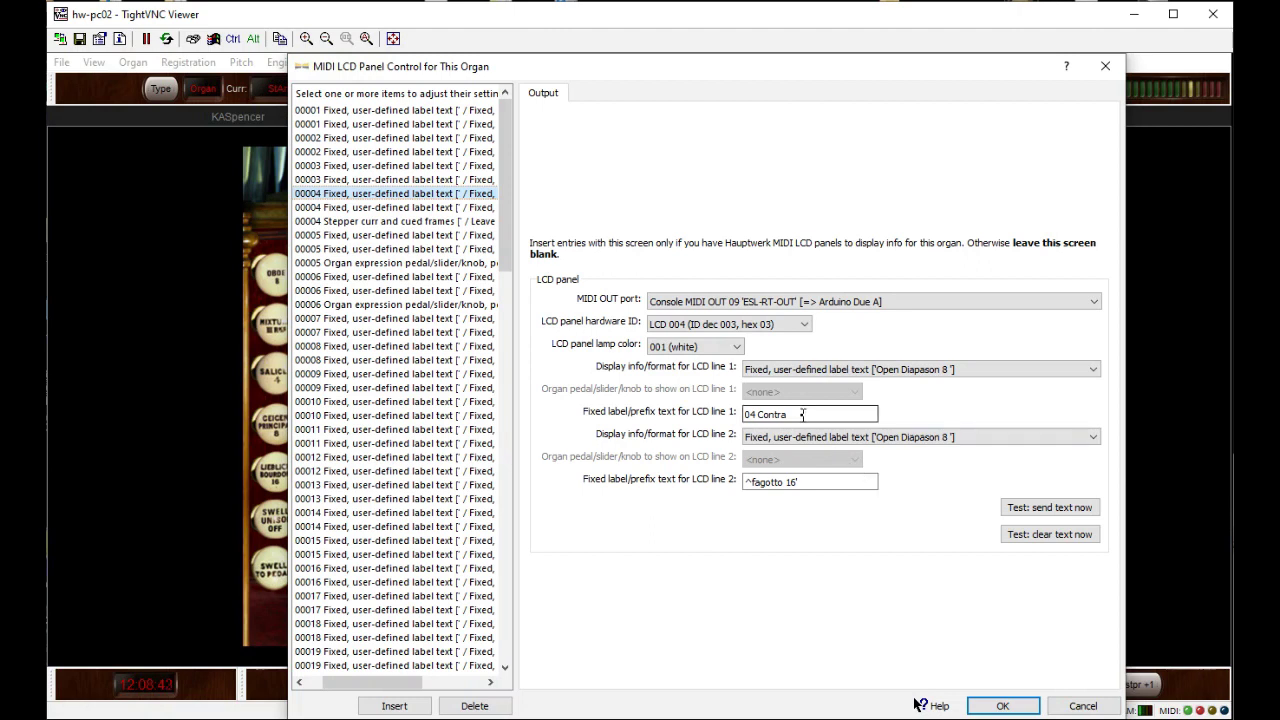
pyautogui.click(814, 484)
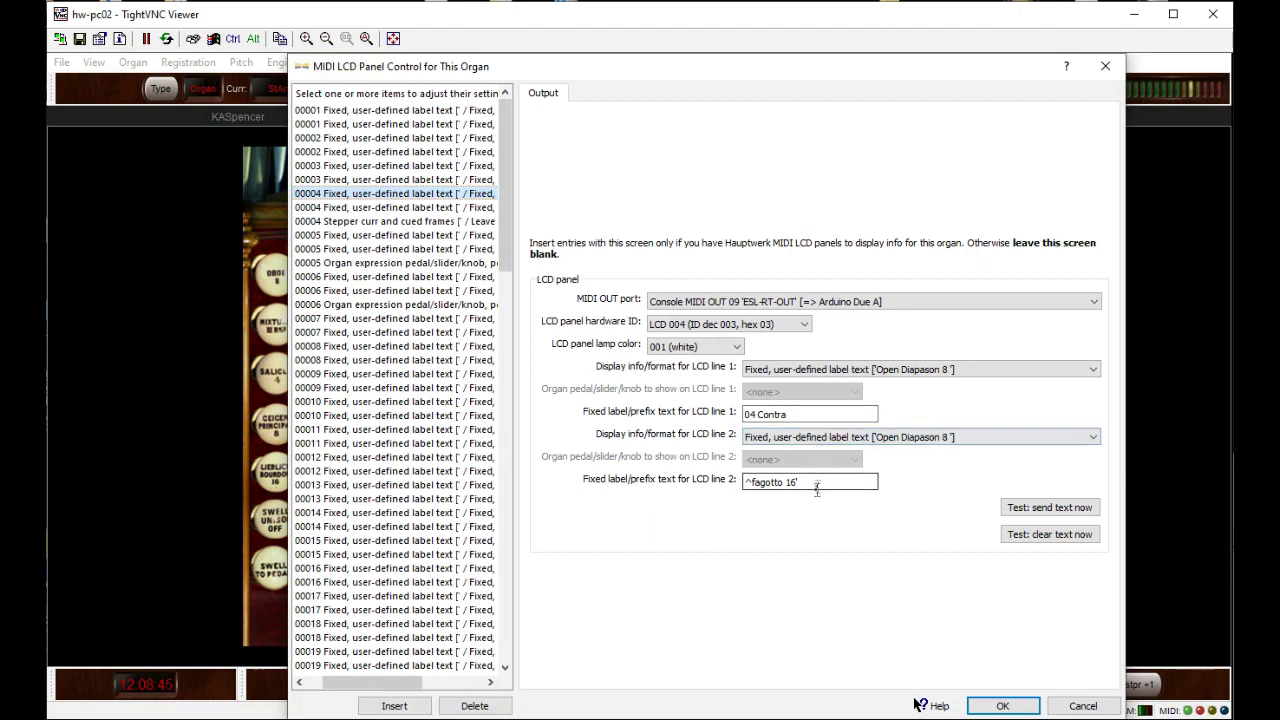
pyautogui.click(799, 418)
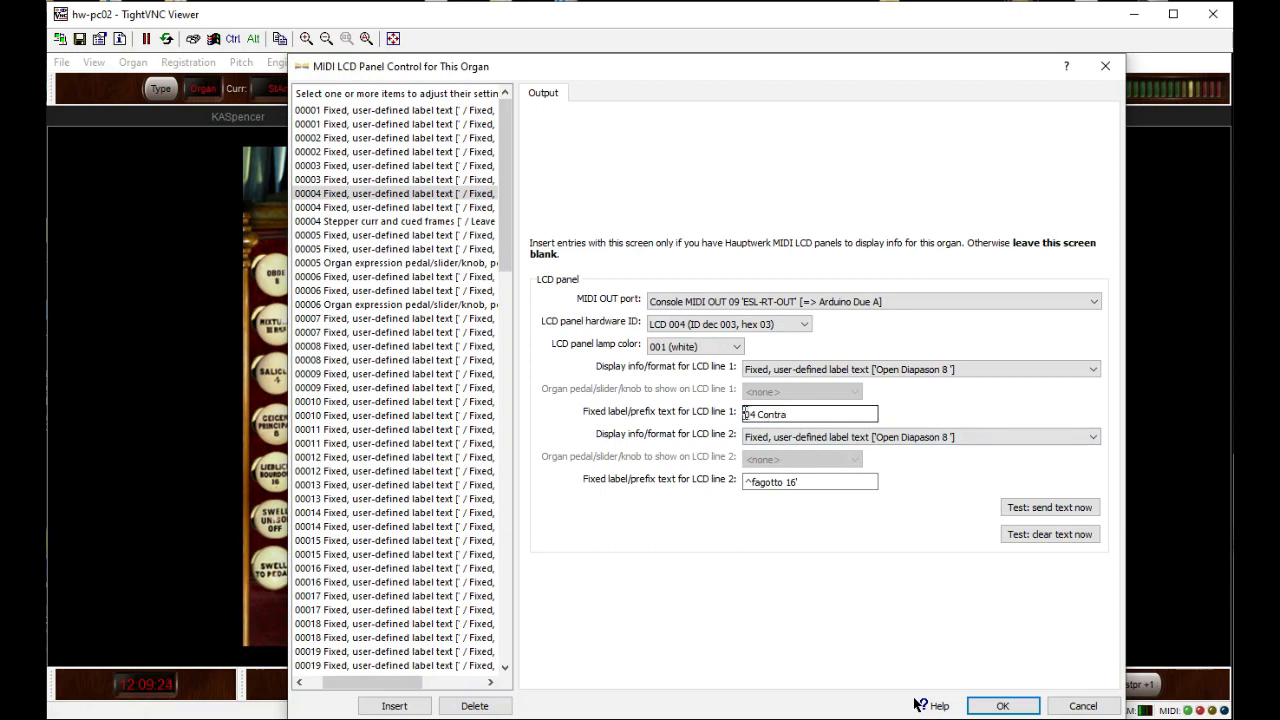
# Examine the fixed label texts for LCD lines 1 and 2 of the second 00003 and second 00004 entries
pyautogui.click(463, 181)
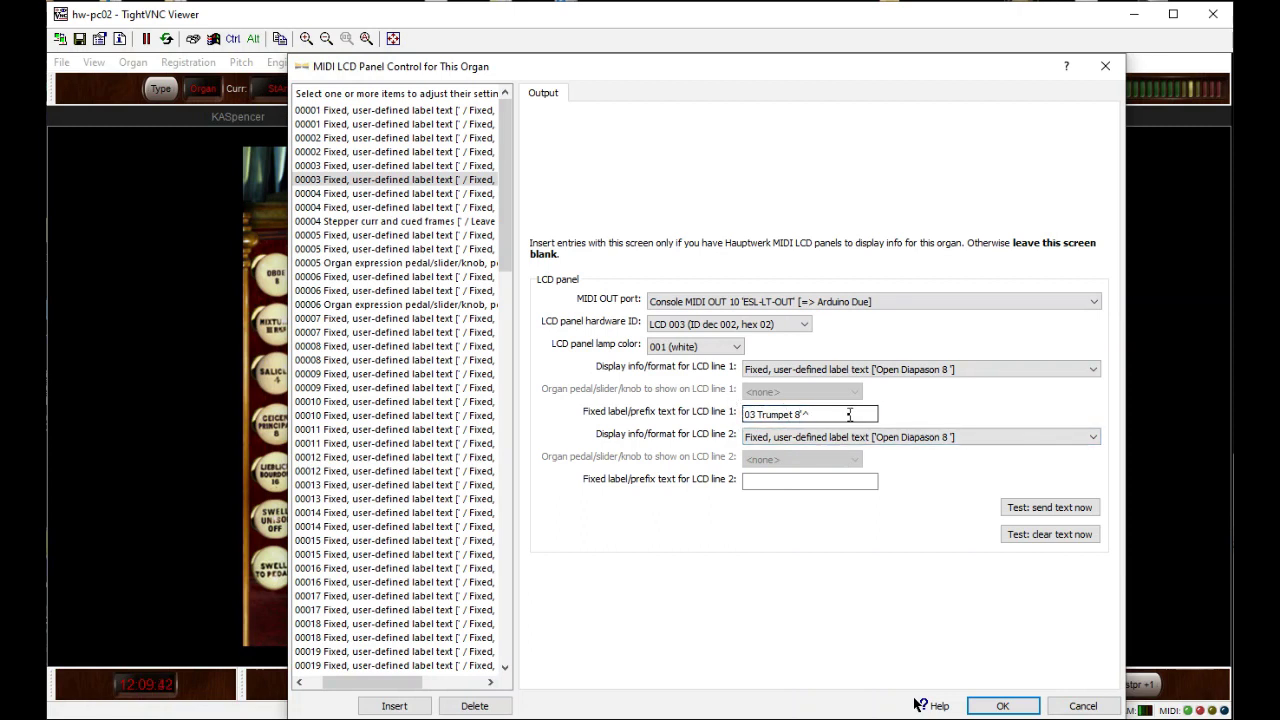
pyautogui.click(748, 482)
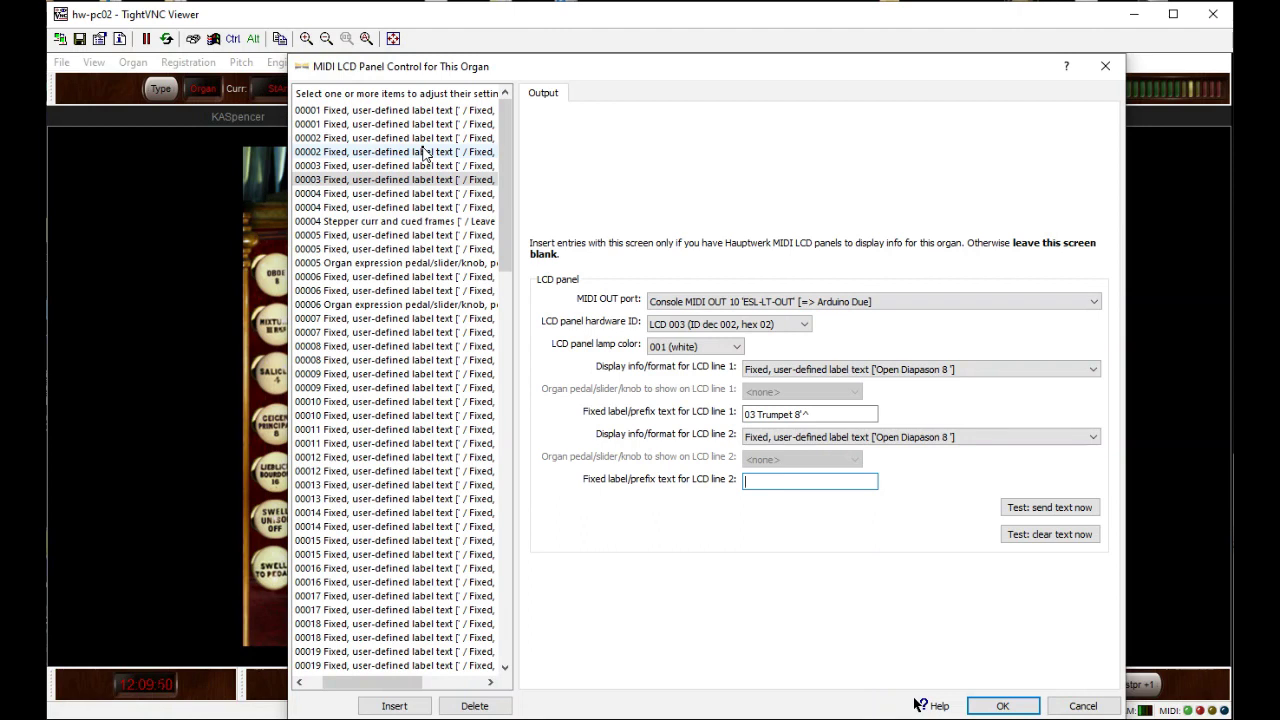
pyautogui.click(398, 207)
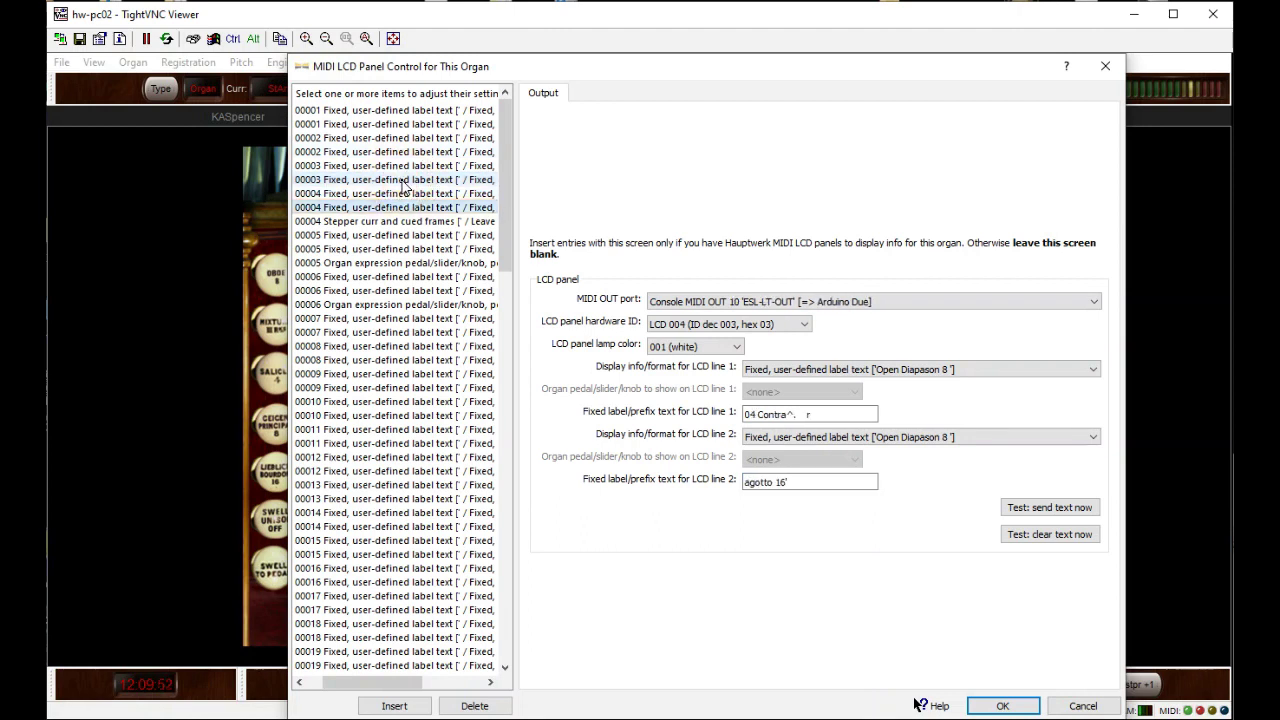
# Review the LCD entries from the 00004 stepper frames entry through the 00006 organ expression pedal entry
pyautogui.press('Down')
pyautogui.press('Down')
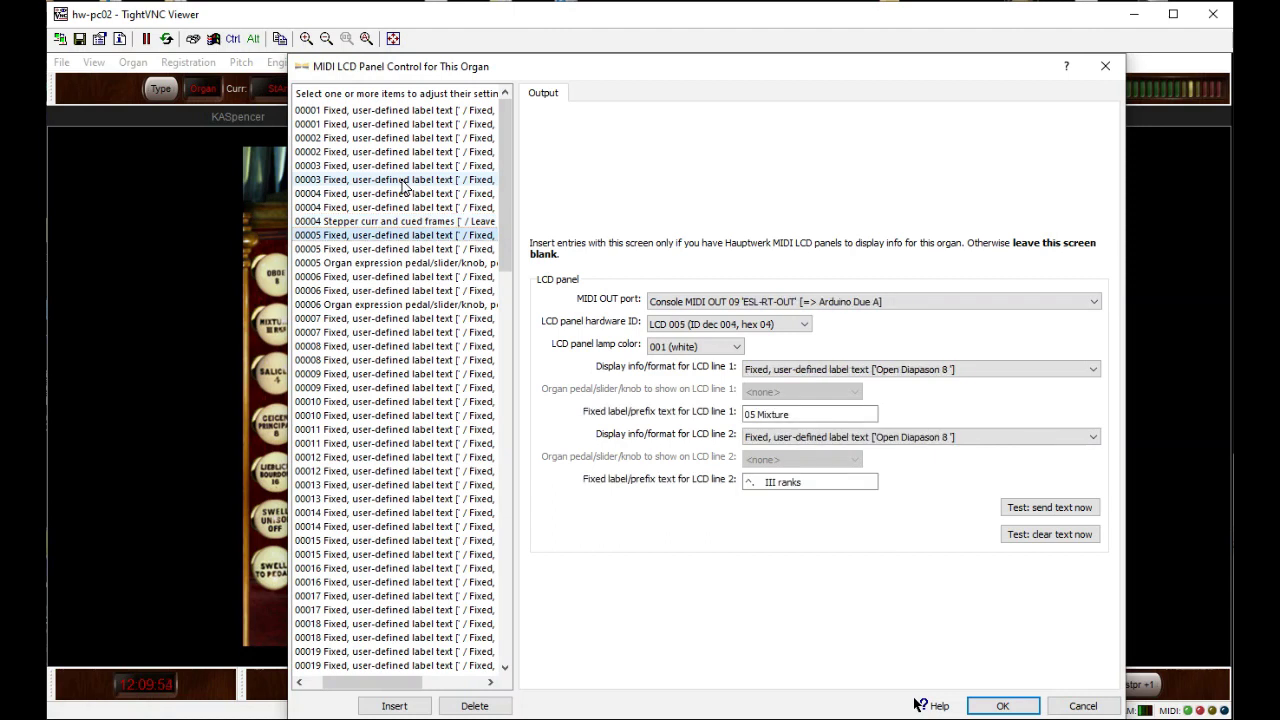
pyautogui.press('Down')
pyautogui.press('Down')
pyautogui.press('Down')
pyautogui.press('Down')
pyautogui.press('Down')
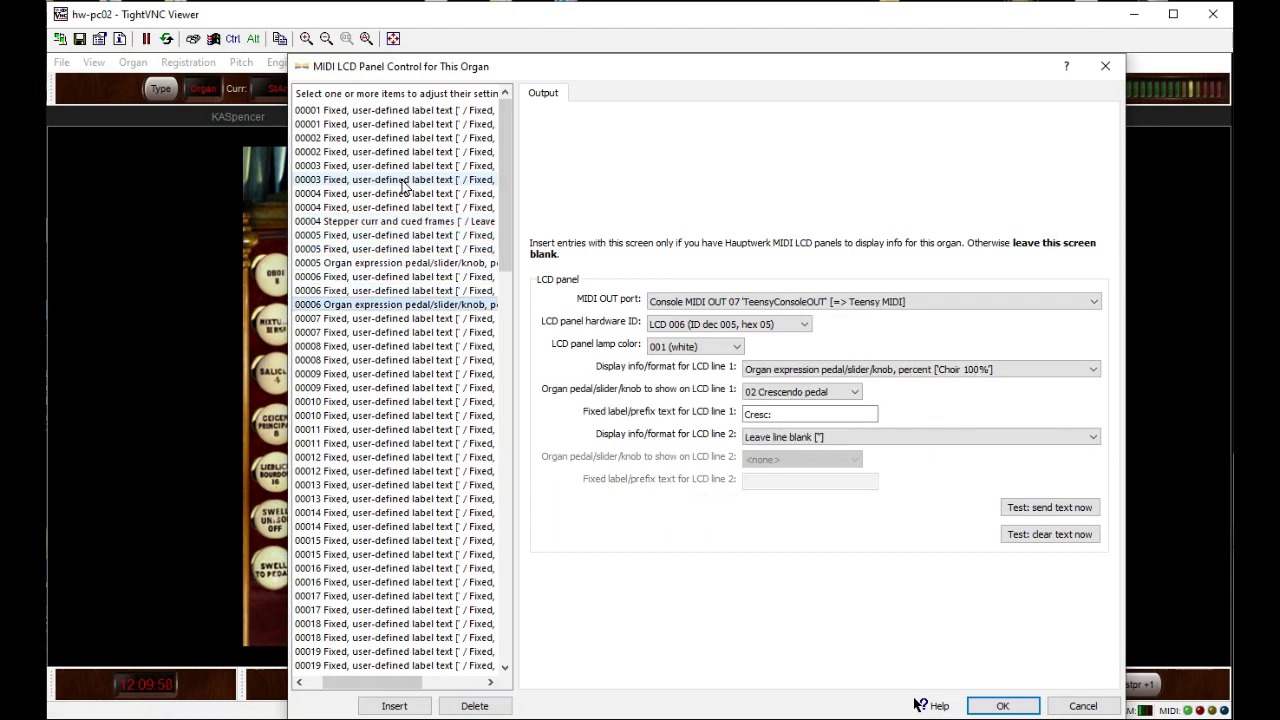
# Review the ports, hardware IDs and label texts of the entries from 00007 through the first 00013 entry
pyautogui.press('Down')
pyautogui.press('Down')
pyautogui.press('Down')
pyautogui.press('Down')
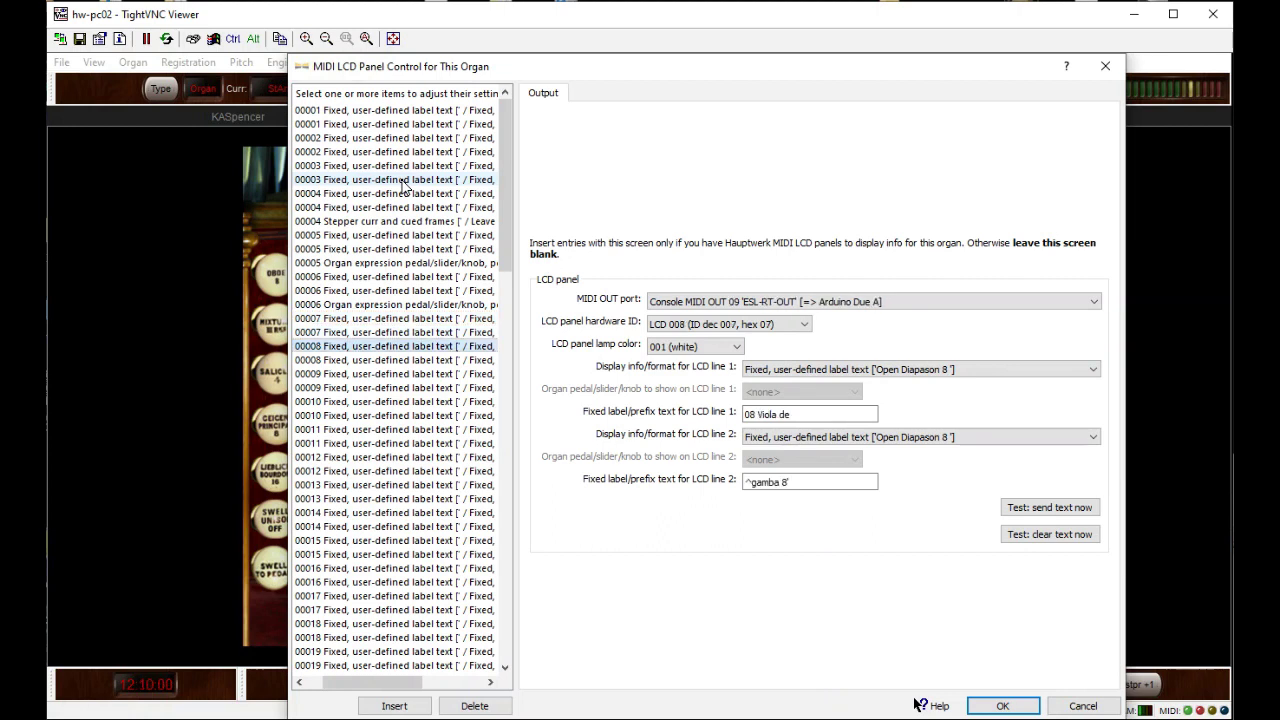
pyautogui.press('Down')
pyautogui.press('Down')
pyautogui.press('Down')
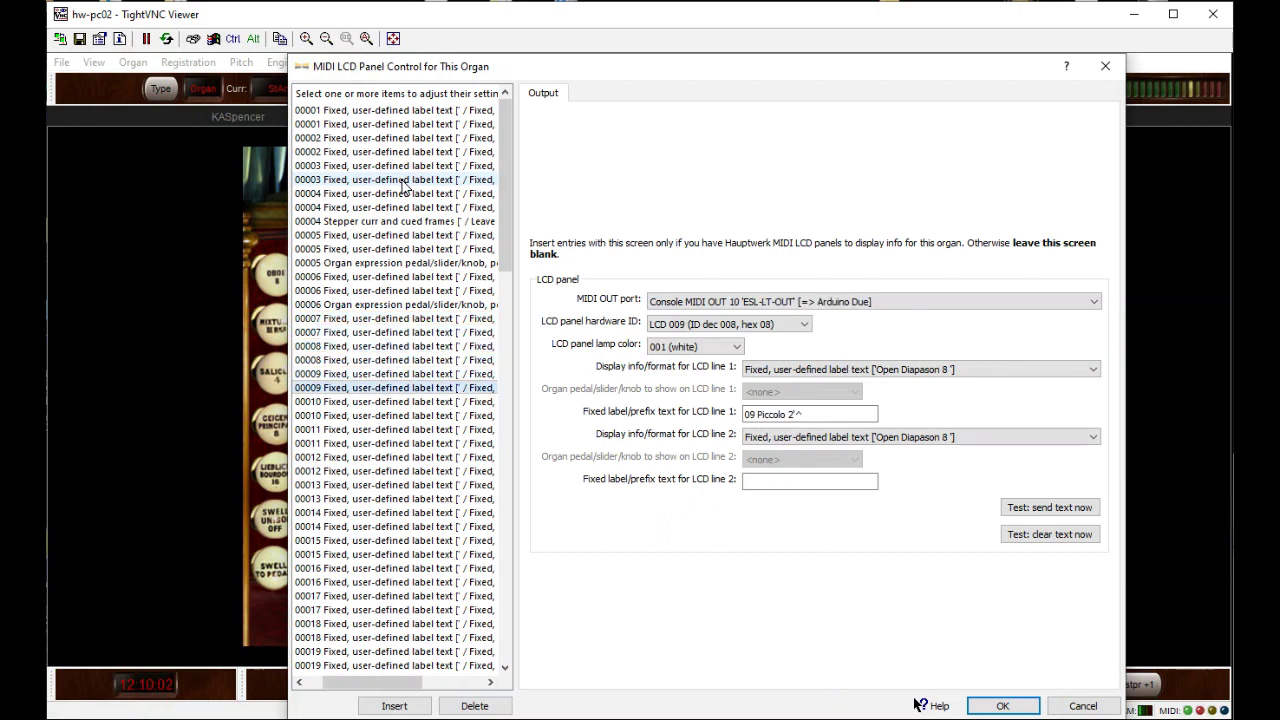
pyautogui.press('Down')
pyautogui.press('Down')
pyautogui.press('Down')
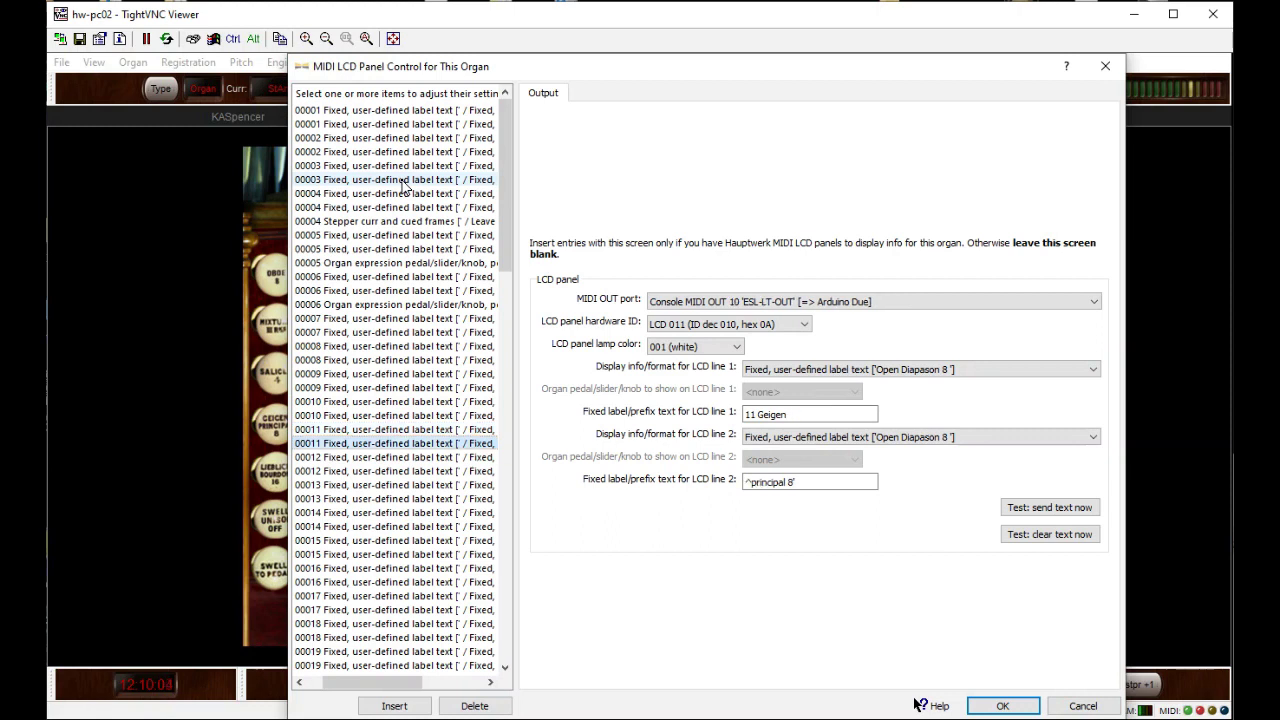
pyautogui.press('Down')
pyautogui.press('Down')
pyautogui.press('Down')
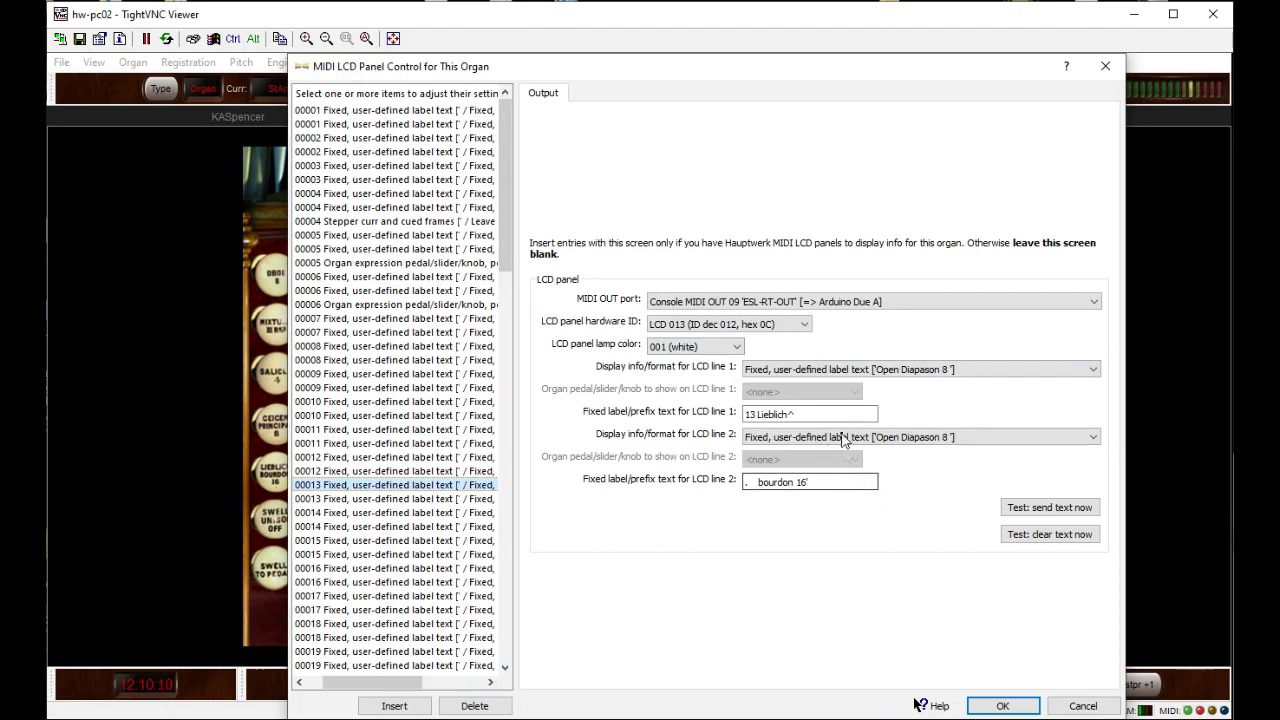
# Examine the leading characters and spacing in the line 2 fixed label text of the first 00013 entry
pyautogui.click(835, 484)
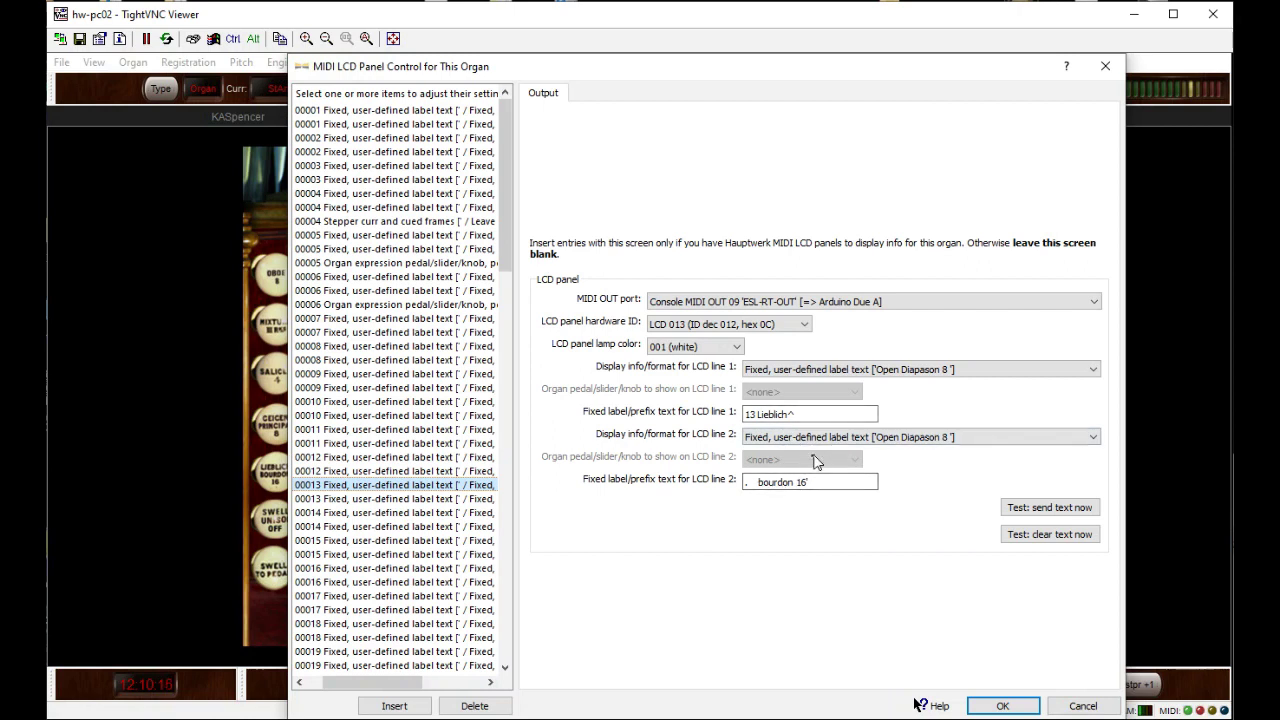
pyautogui.click(755, 482)
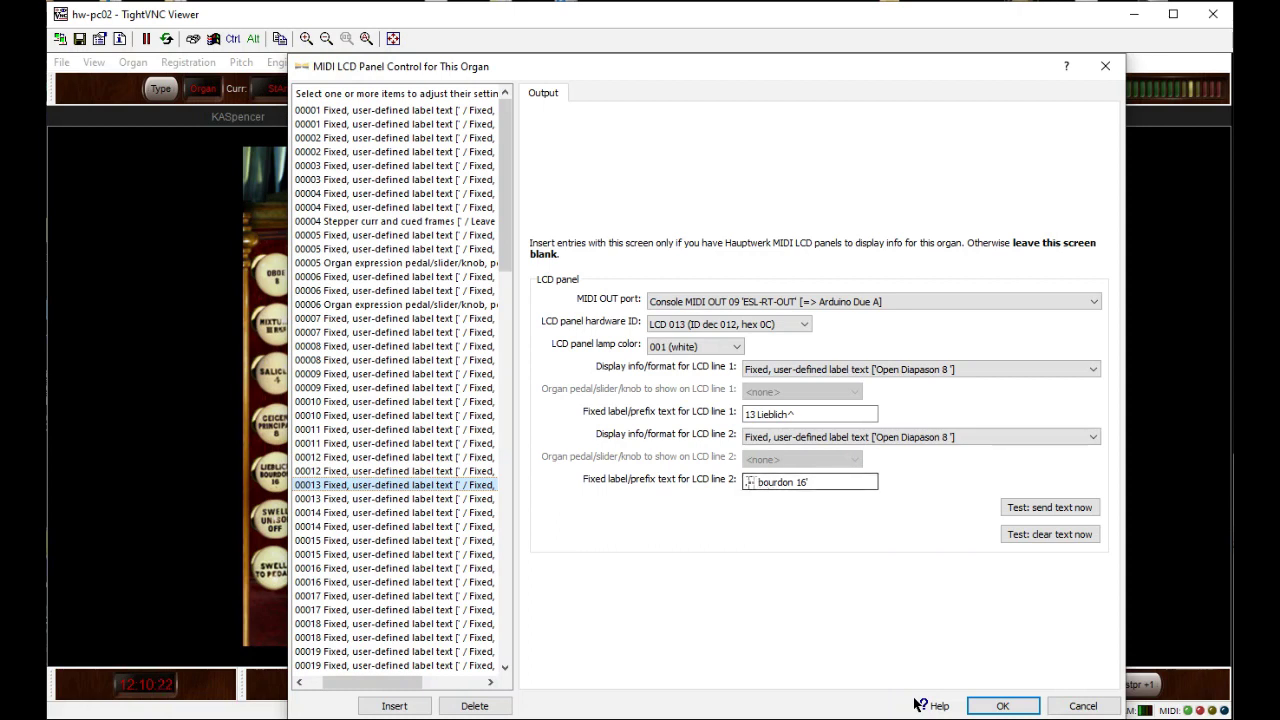
pyautogui.press('BackSpace')
pyautogui.press('BackSpace')
pyautogui.press('BackSpace')
# Compare the MIDI OUT ports and fixed label texts of the two 00014 entries, and close the LCD panel settings without saving
pyautogui.press('Down')
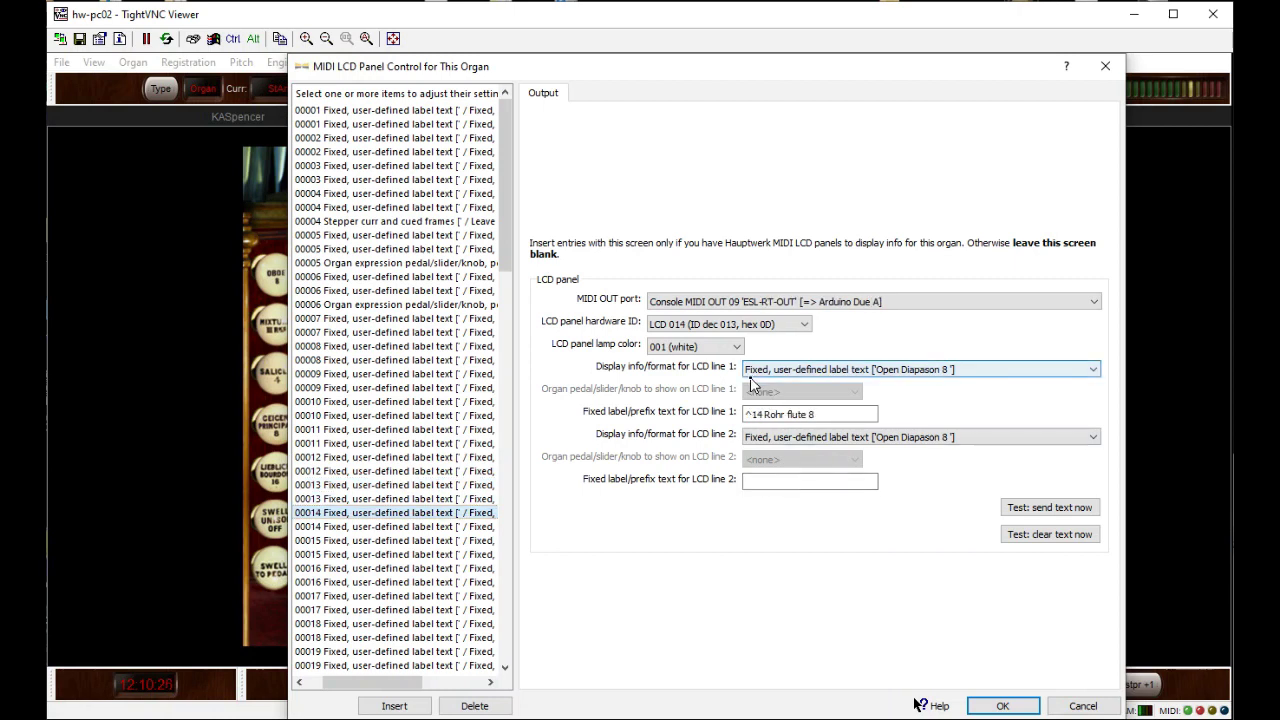
pyautogui.press('Down')
pyautogui.press('Up')
pyautogui.press('Down')
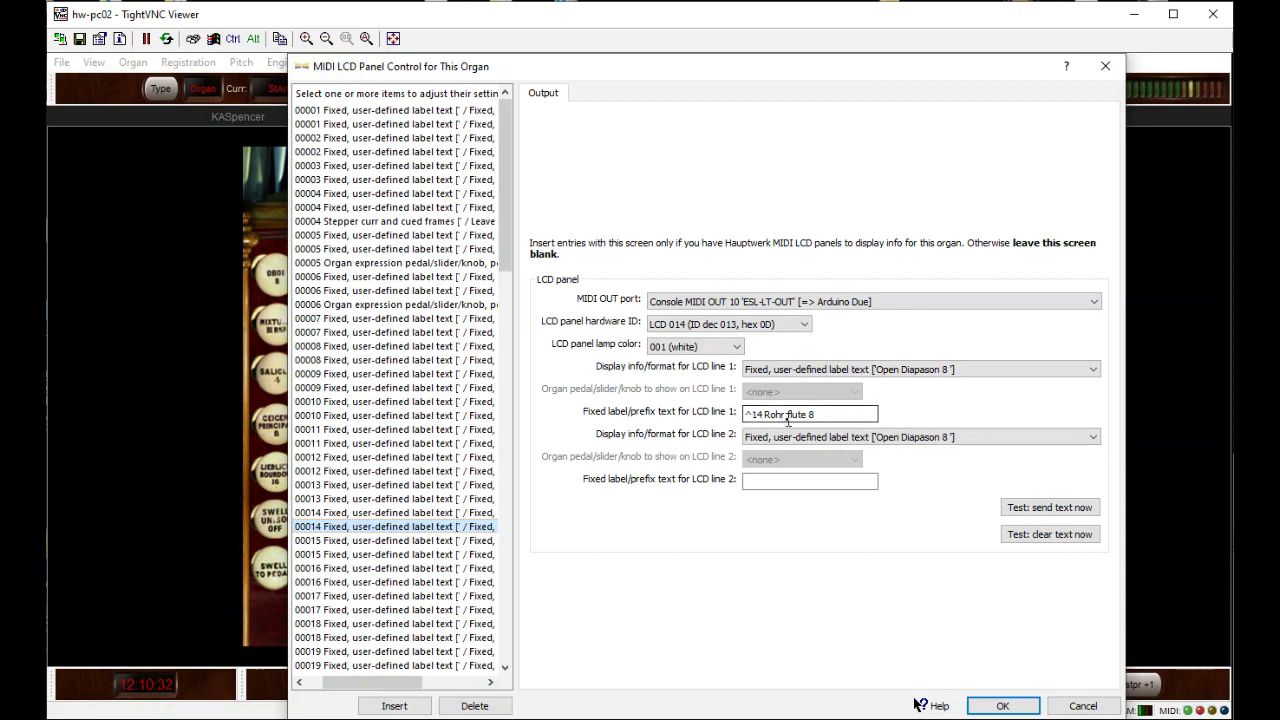
pyautogui.click(767, 483)
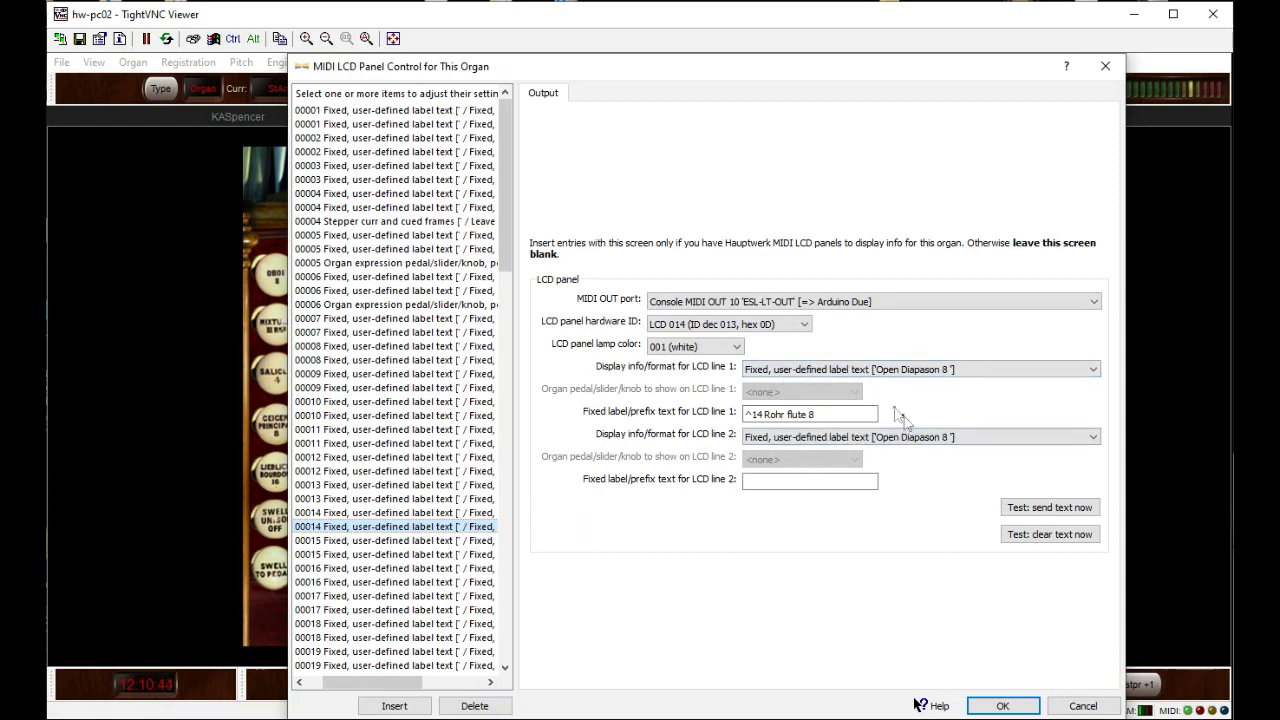
pyautogui.click(766, 487)
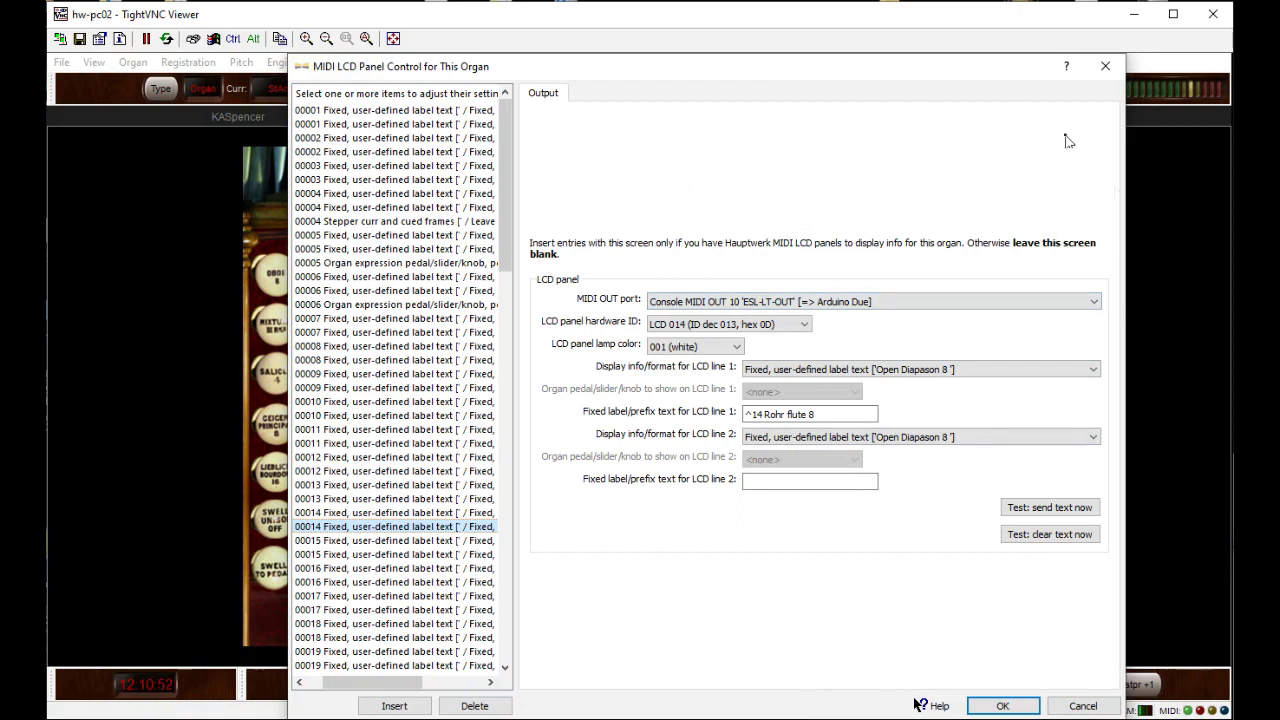
pyautogui.click(1082, 707)
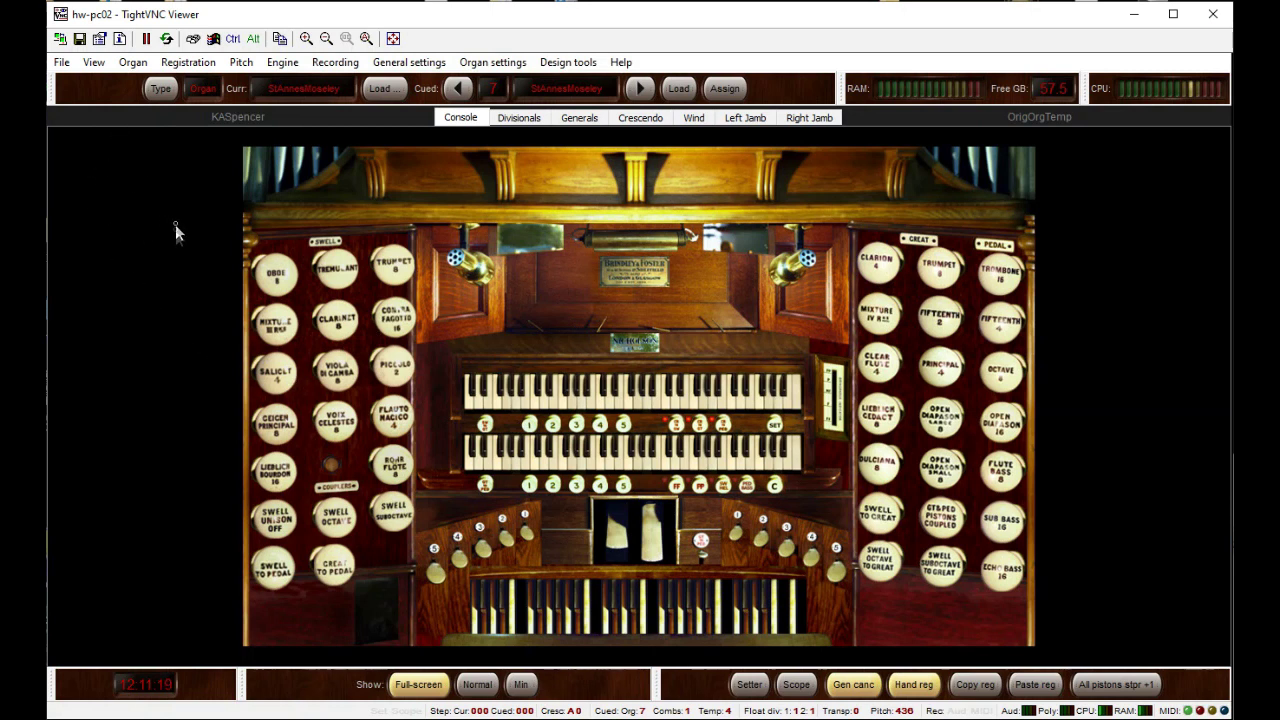
# Save any unsaved Hauptwerk settings changes
pyautogui.click(58, 64)
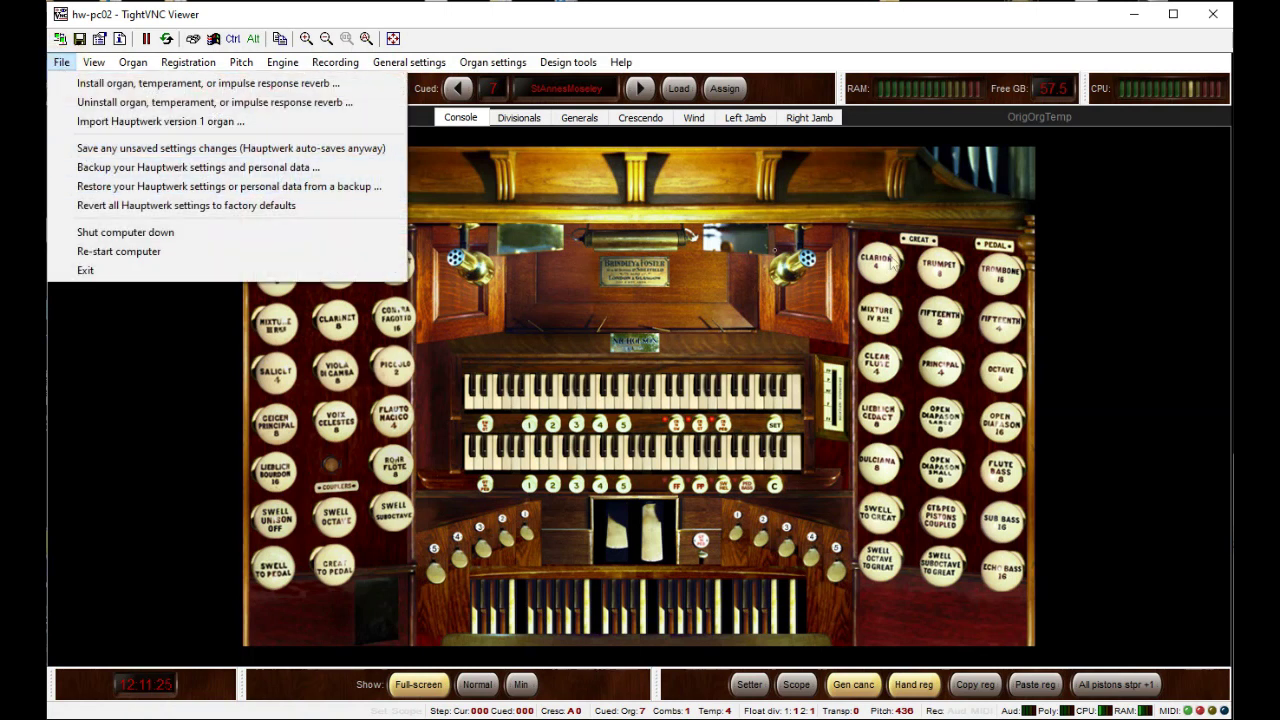
pyautogui.click(1160, 290)
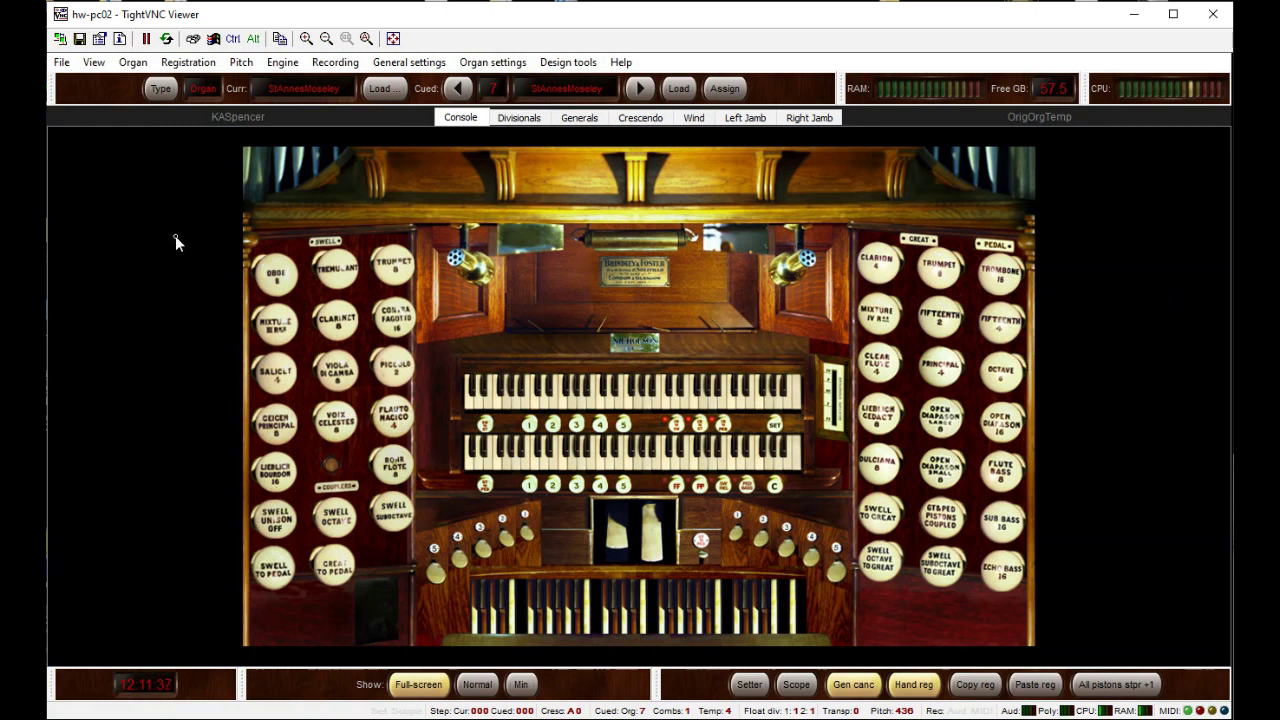
pyautogui.click(61, 62)
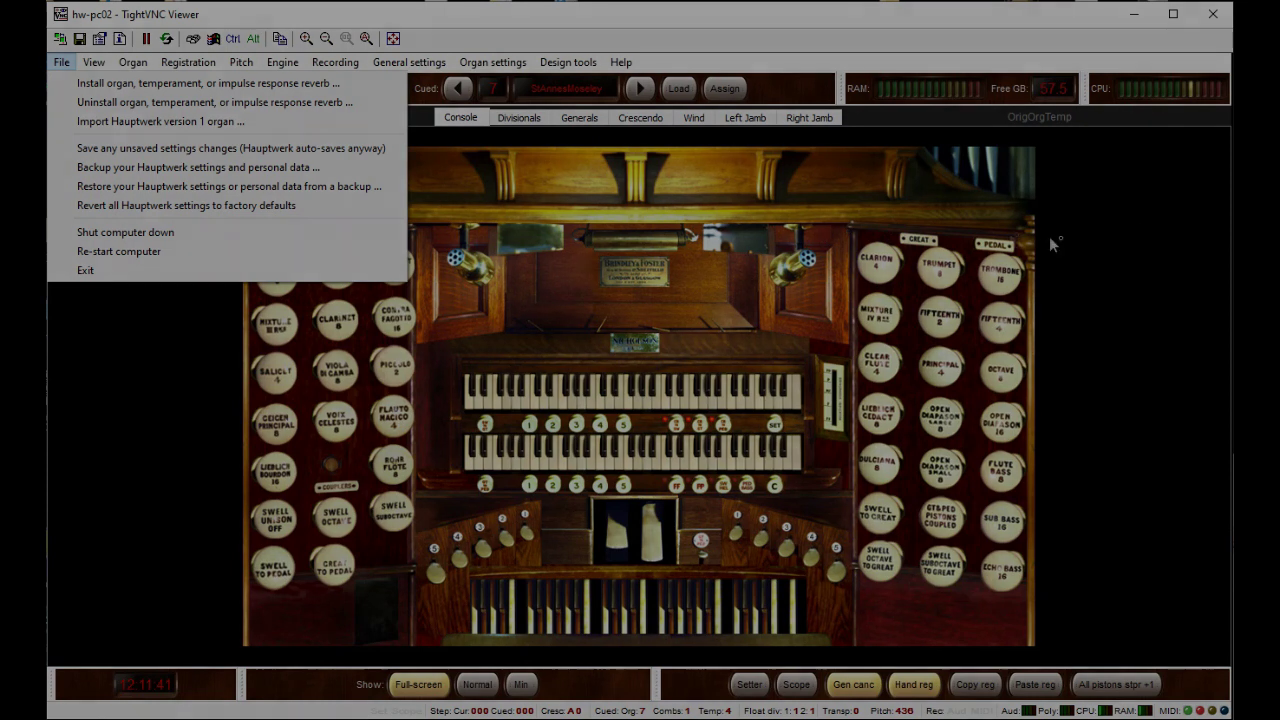
pyautogui.click(102, 148)
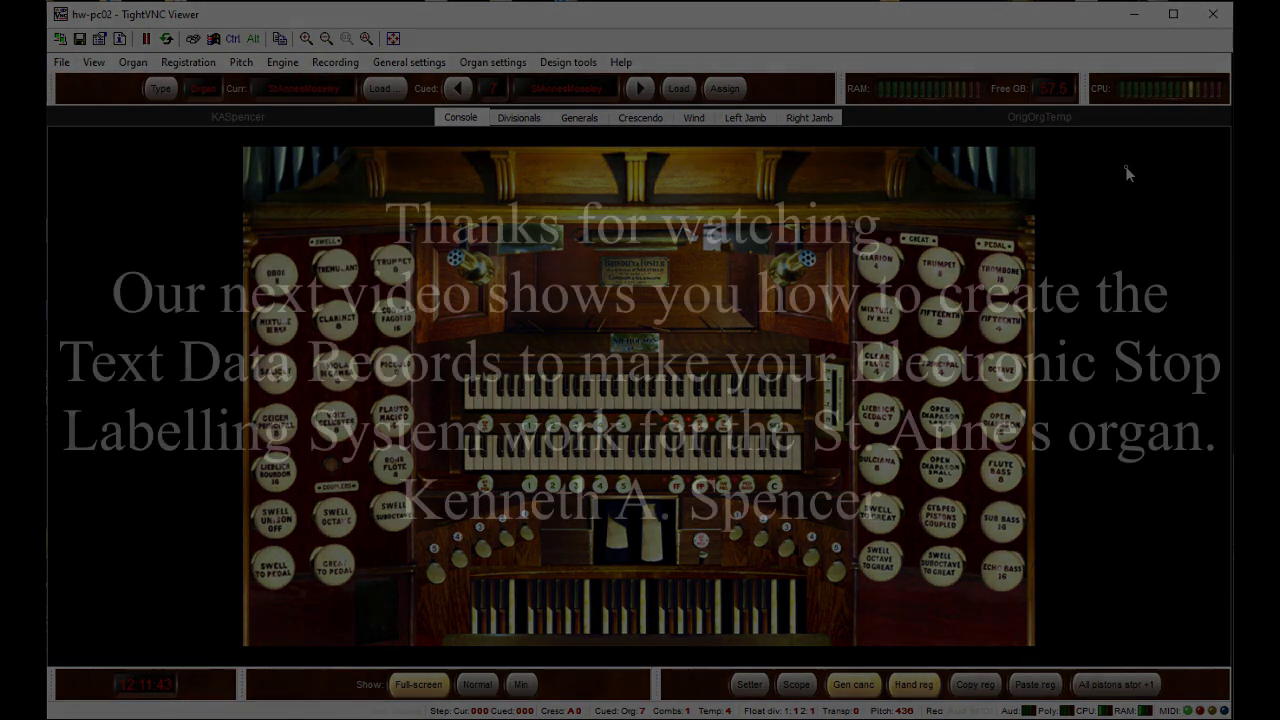